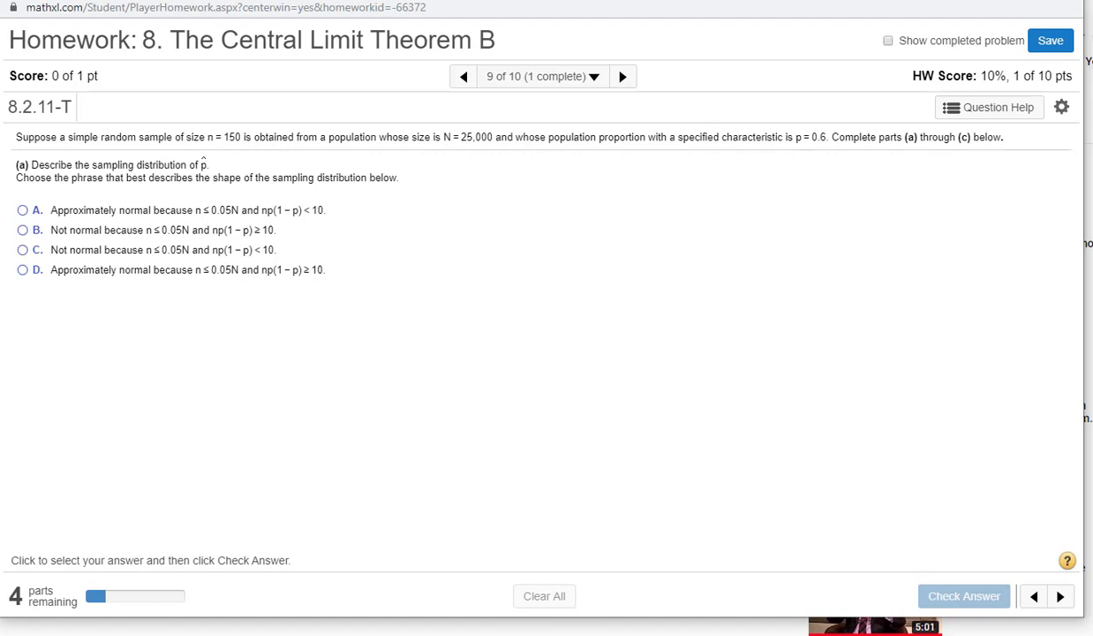
# Bring up the calculator showing 150×.6×(1−.6) = 36, confirming np(1−p) ≥ 10.
pyautogui.hotkey('alt', 'Tab')
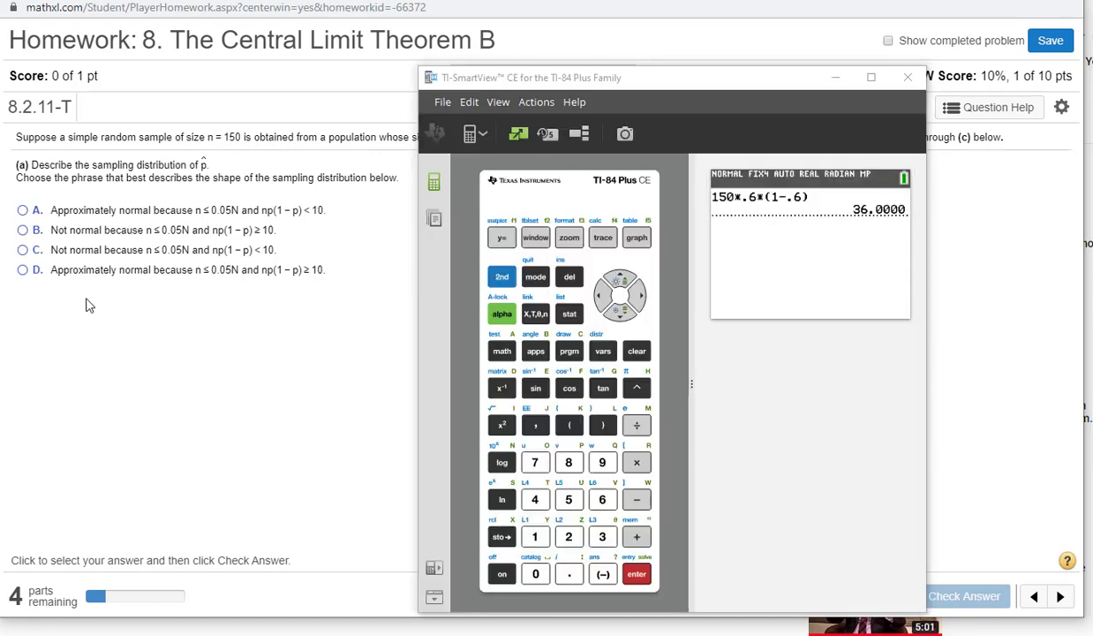
# Answer part (a) as approximately normal since np(1−p) ≥ 10 and have it checked.
pyautogui.click(26, 276)
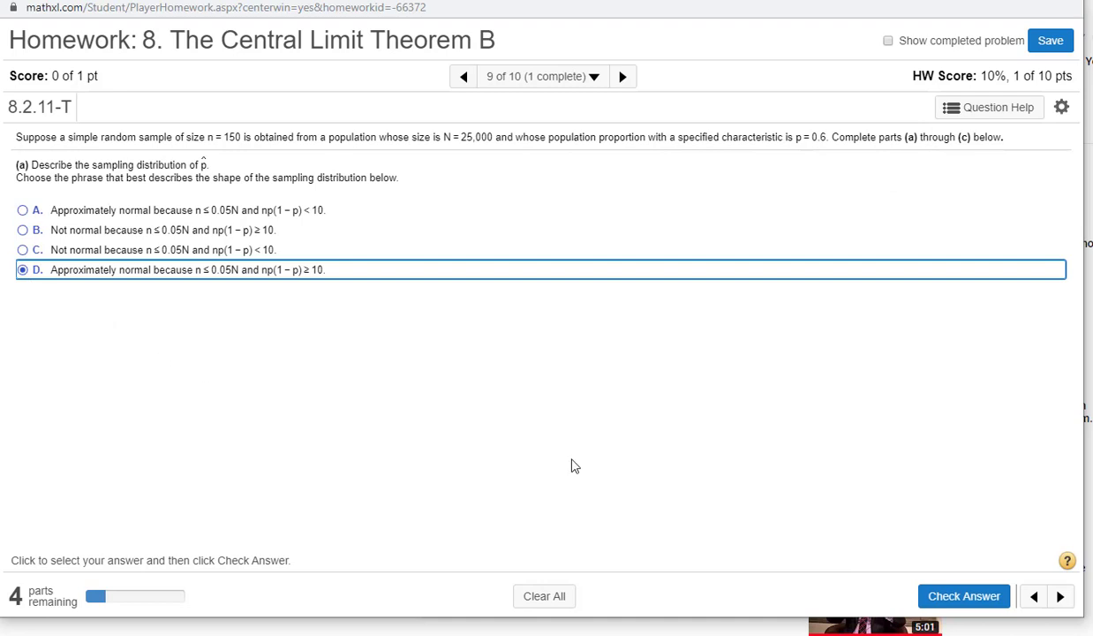
pyautogui.click(883, 597)
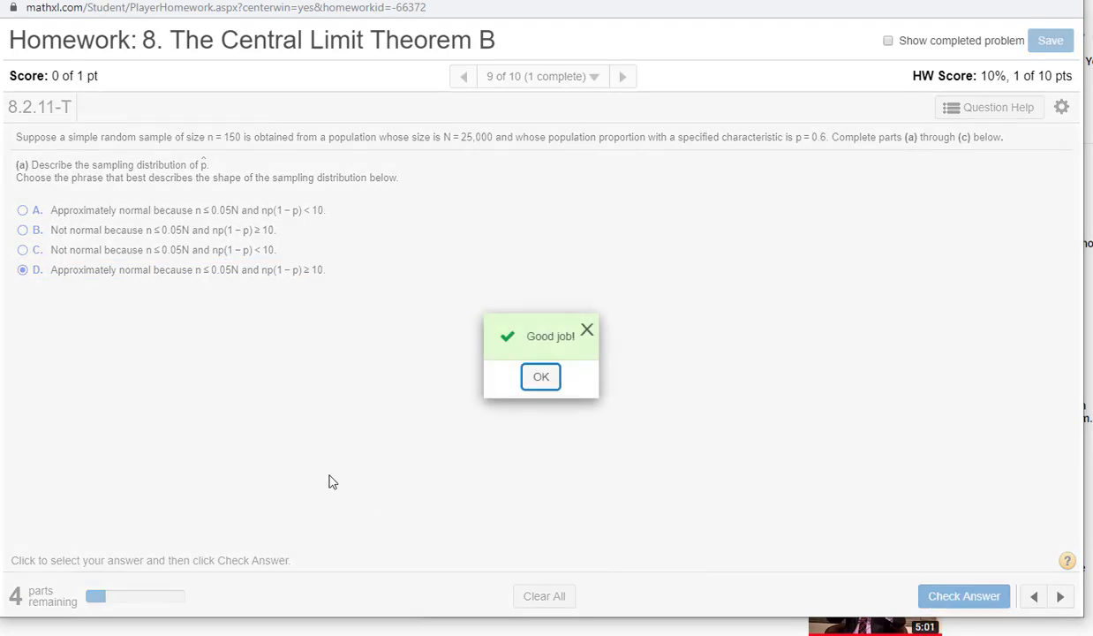
pyautogui.click(521, 379)
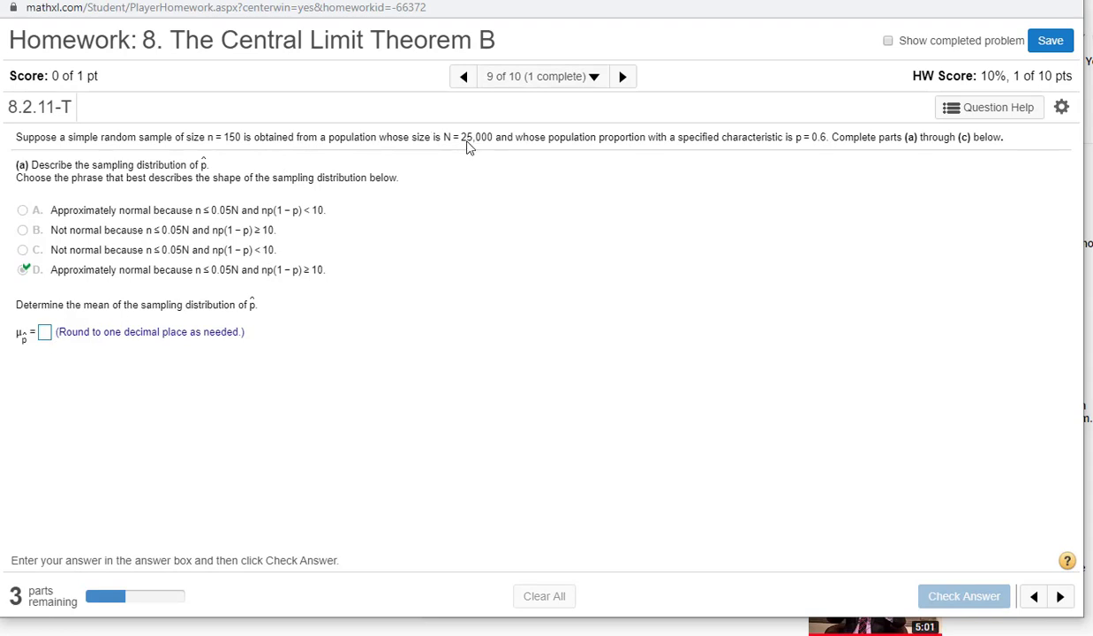
# Enter .6 as the mean of p̂ and get it accepted.
pyautogui.click(45, 334)
pyautogui.write('.6')
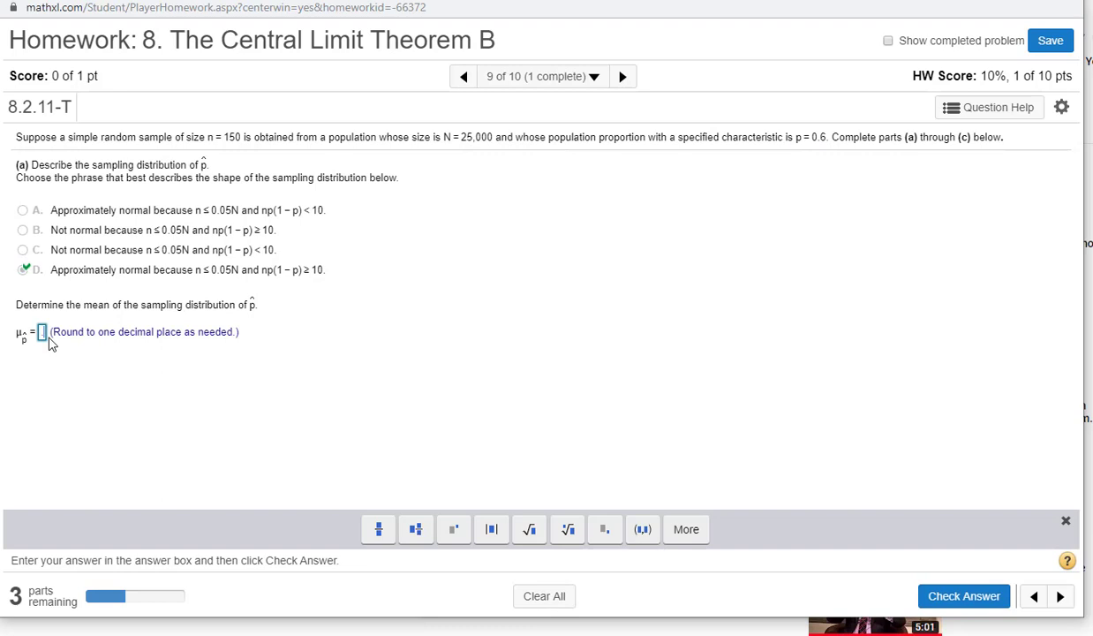
pyautogui.press('Return')
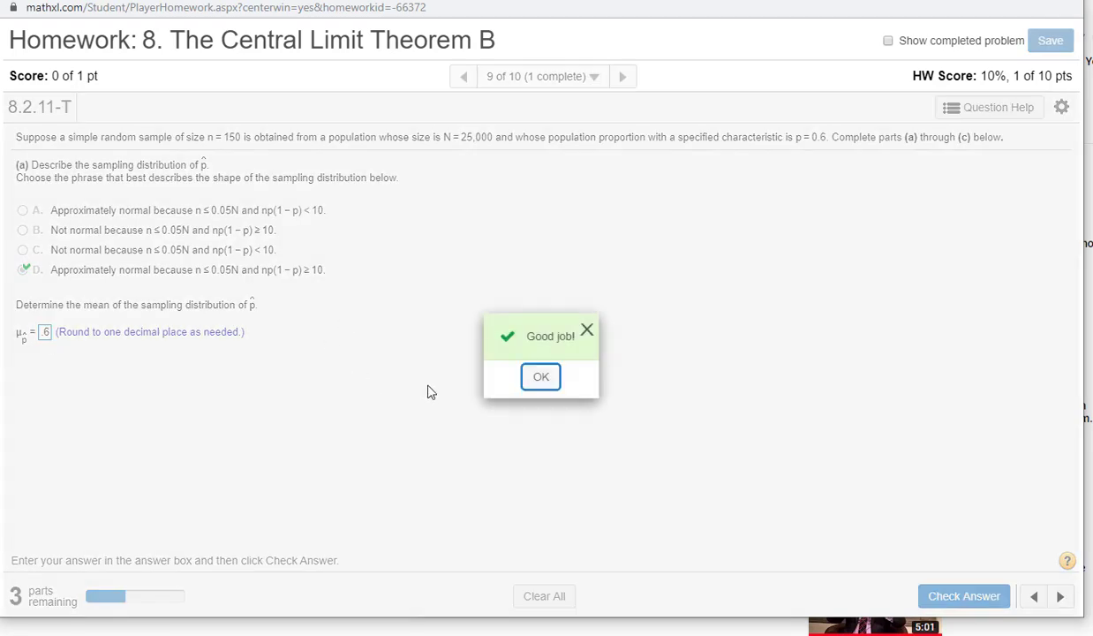
pyautogui.click(550, 378)
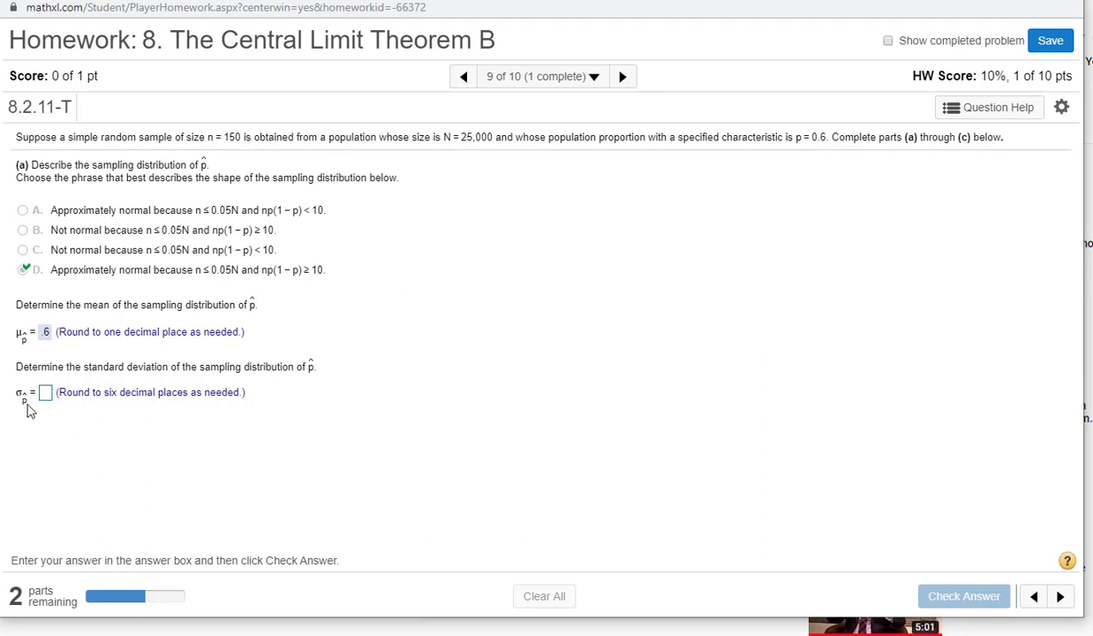
# Set the calculator's FLOAT mode to six decimal places.
pyautogui.hotkey('alt', 'Tab')
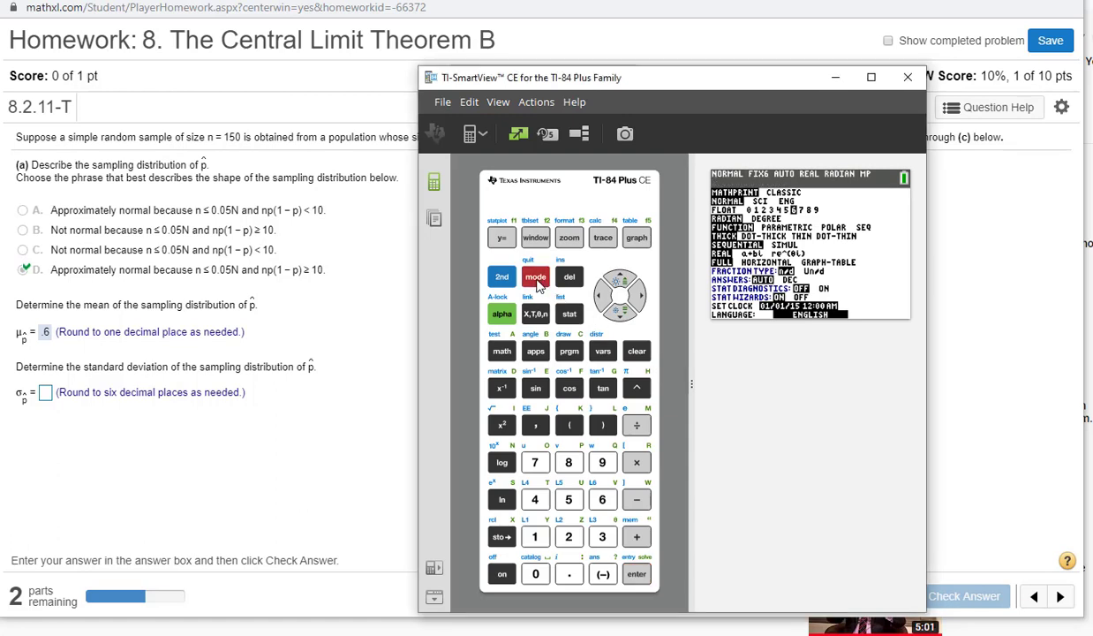
pyautogui.click(617, 311)
pyautogui.click(617, 311)
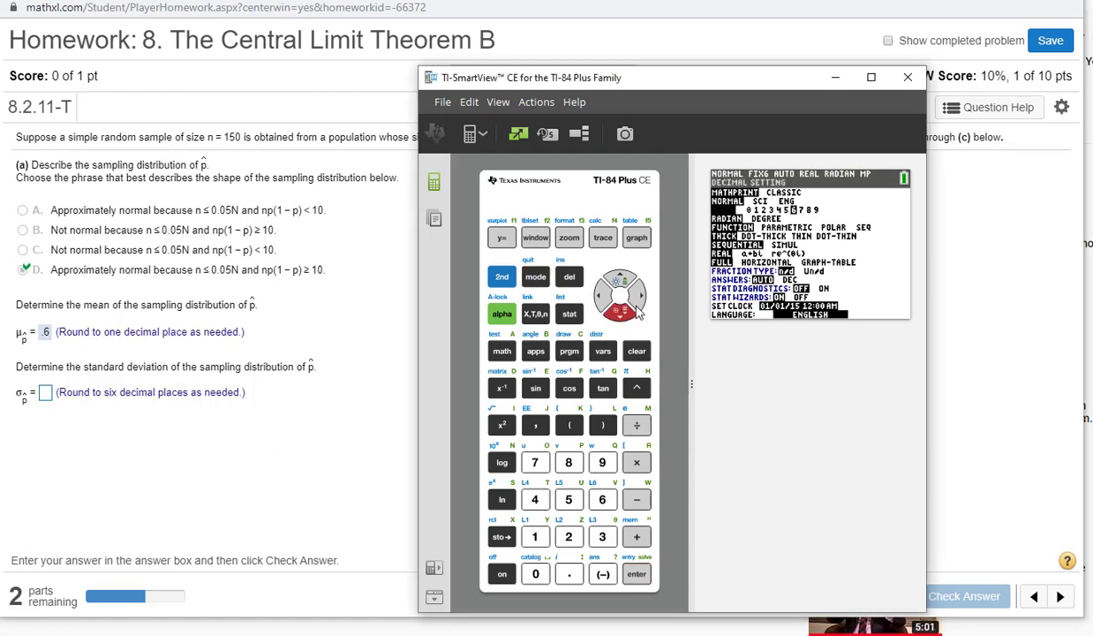
pyautogui.click(640, 297)
pyautogui.click(639, 300)
pyautogui.click(639, 300)
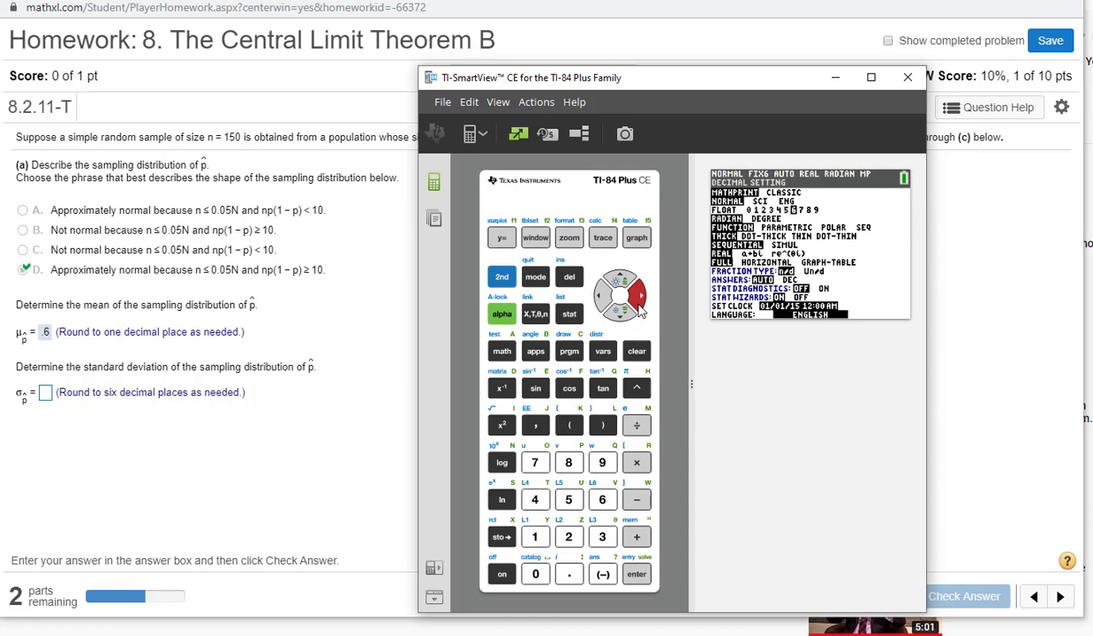
pyautogui.click(636, 575)
# Re-evaluate √(.6×(1−.6)/150) on the home screen, giving 0.040000.
pyautogui.click(502, 277)
pyautogui.click(535, 276)
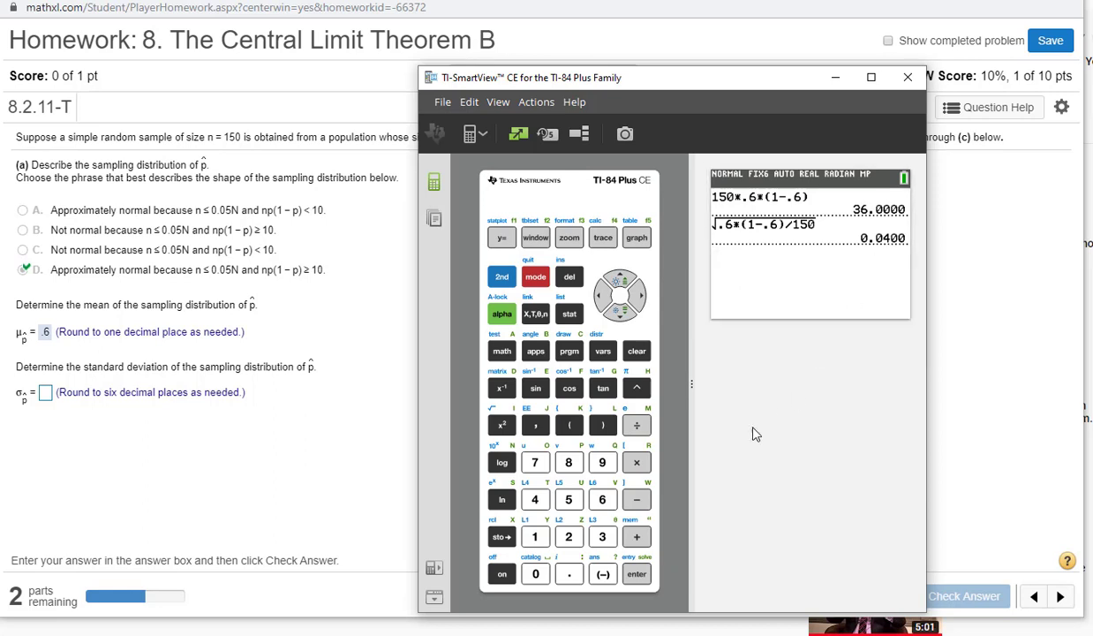
pyautogui.click(636, 574)
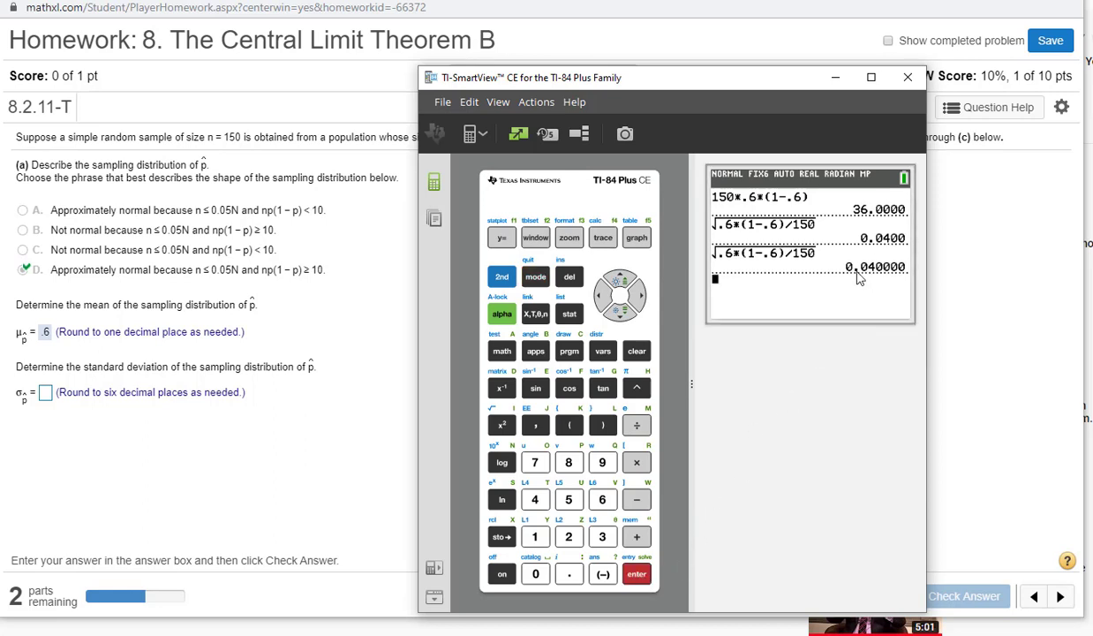
# Enter .04 as the standard deviation of p̂ and get it marked correct.
pyautogui.click(48, 395)
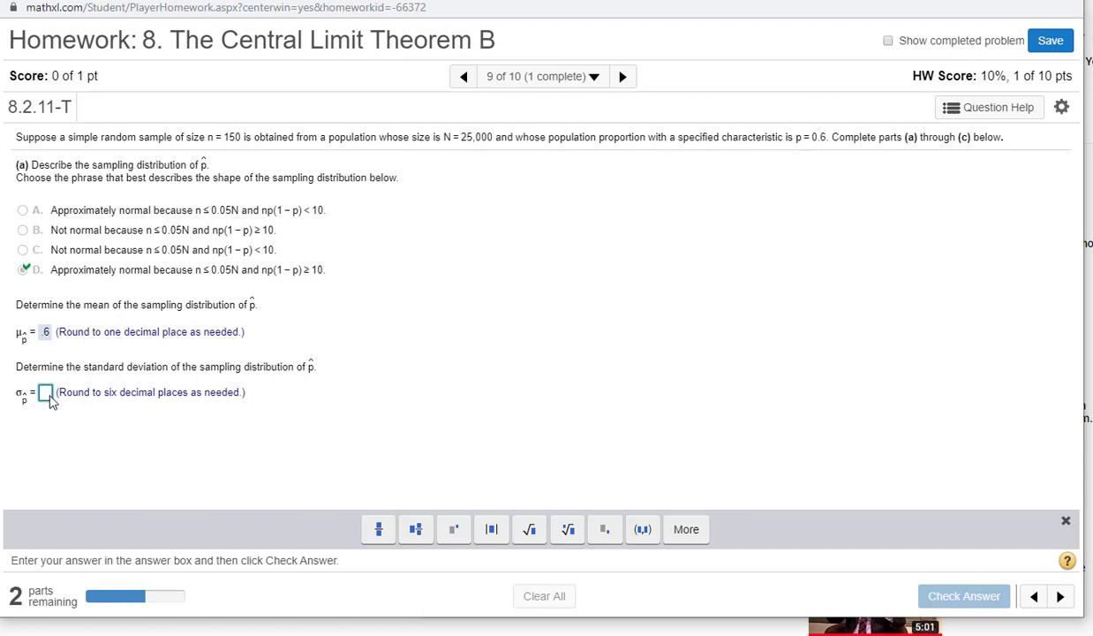
pyautogui.write('.04')
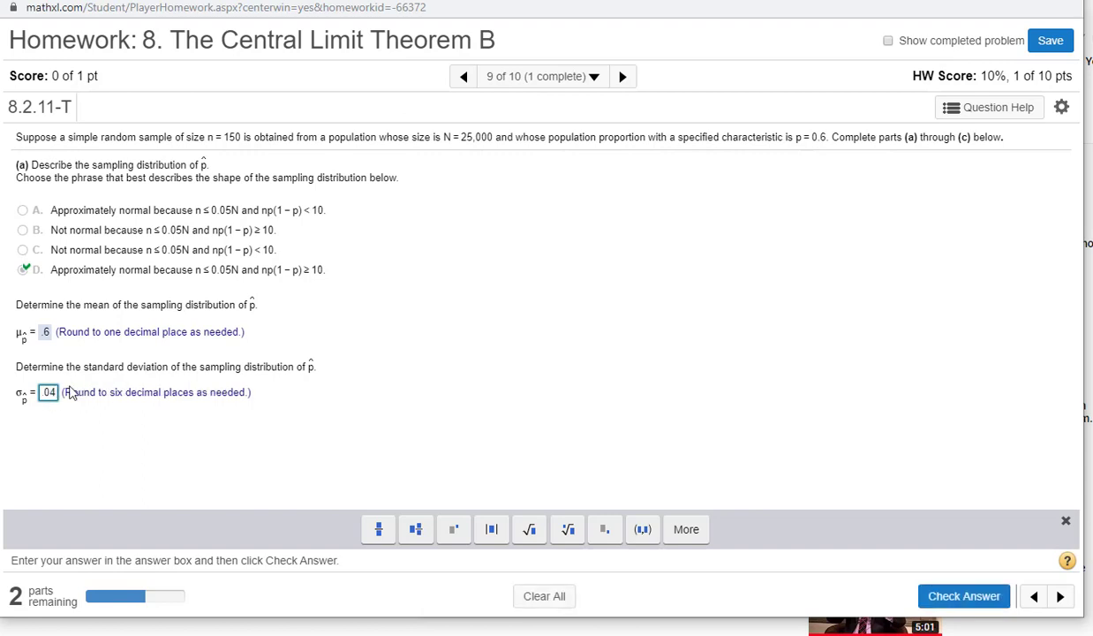
pyautogui.press('Return')
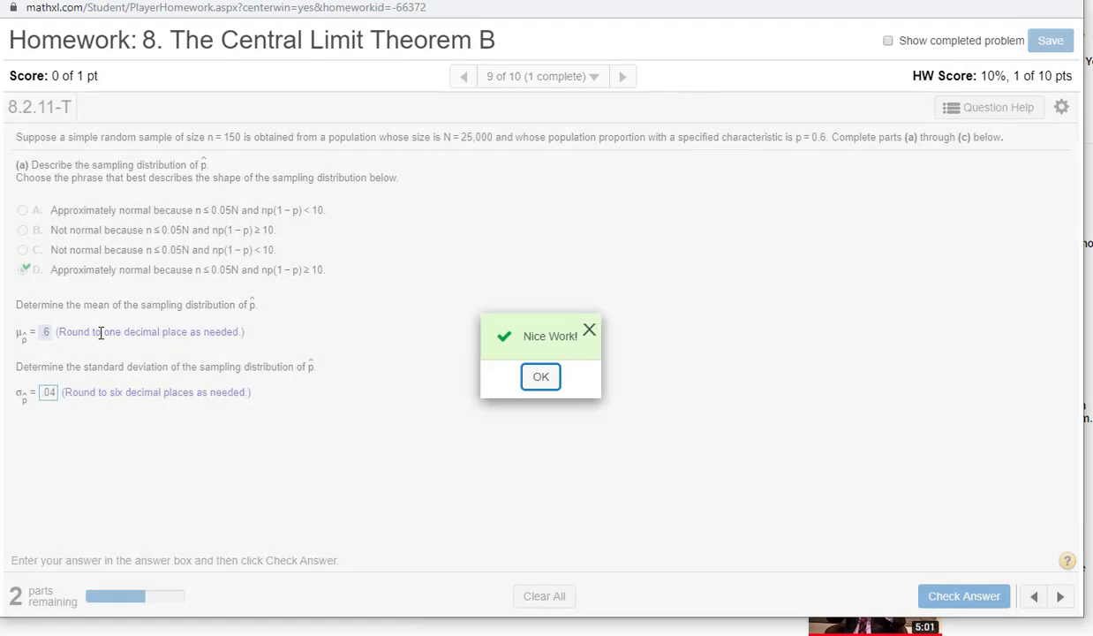
pyautogui.click(542, 381)
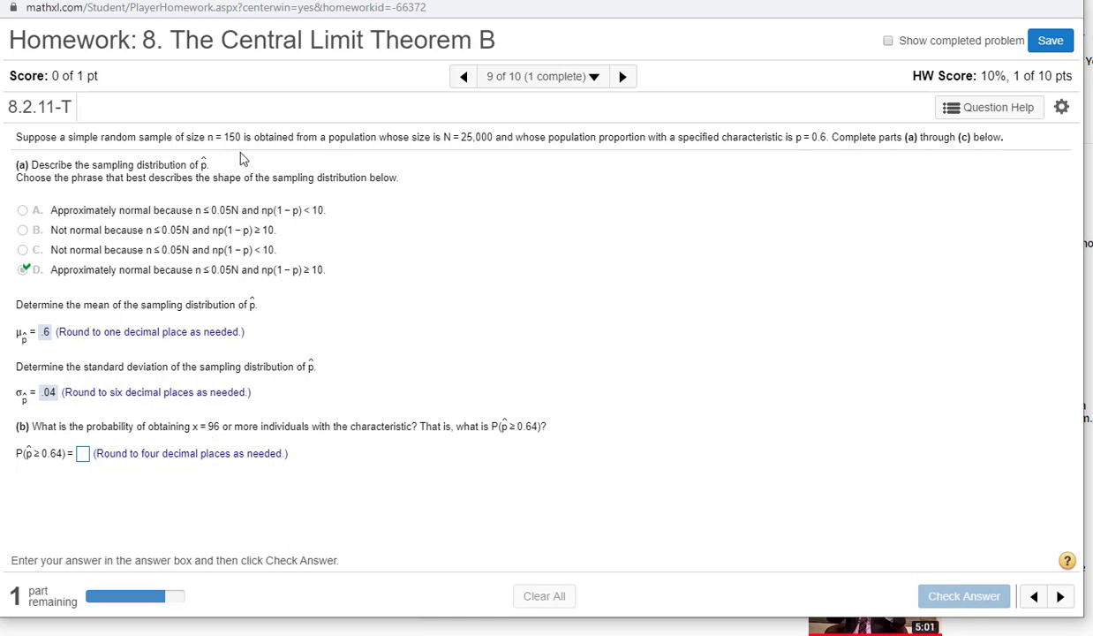
# Compute 96/150 = 0.640000 on the calculator and move its window aside to show part (b).
pyautogui.hotkey('alt', 'Tab')
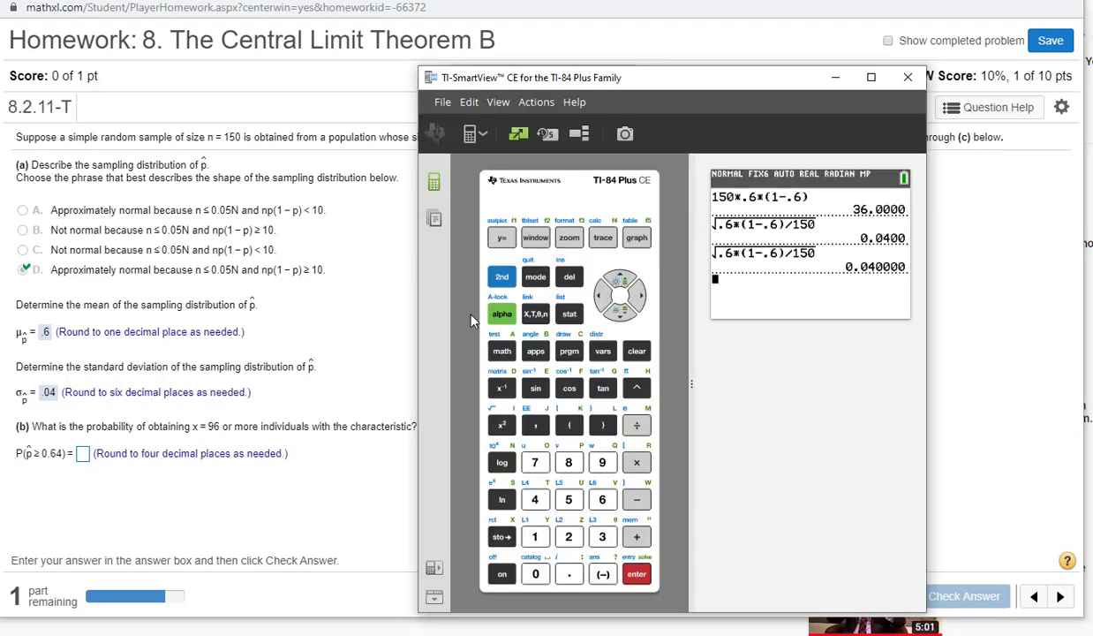
pyautogui.click(602, 462)
pyautogui.click(603, 500)
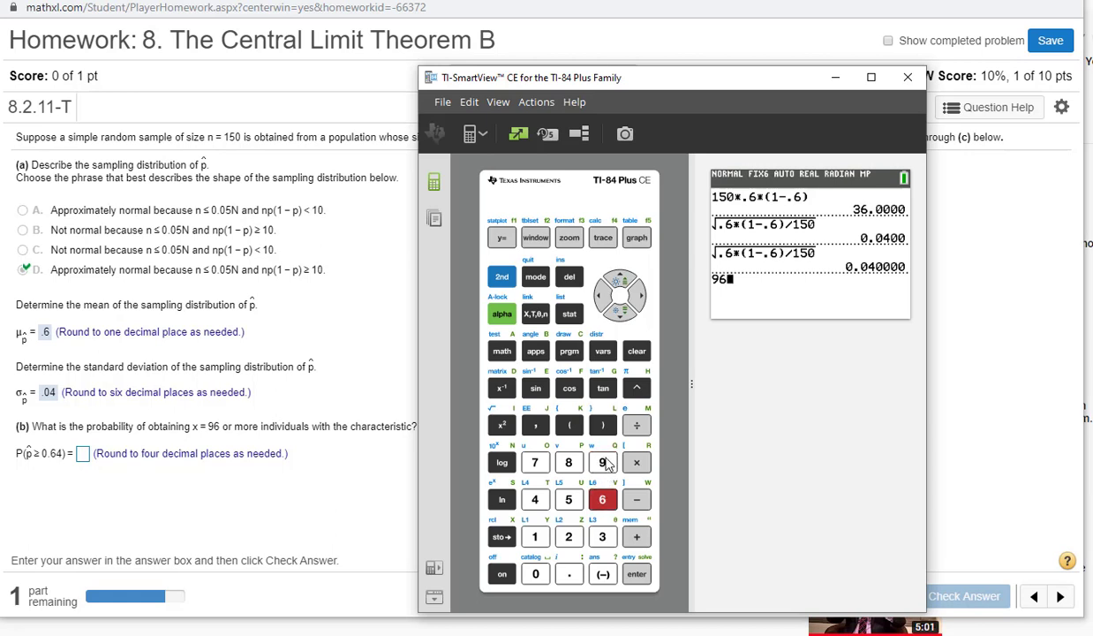
pyautogui.click(636, 426)
pyautogui.click(535, 537)
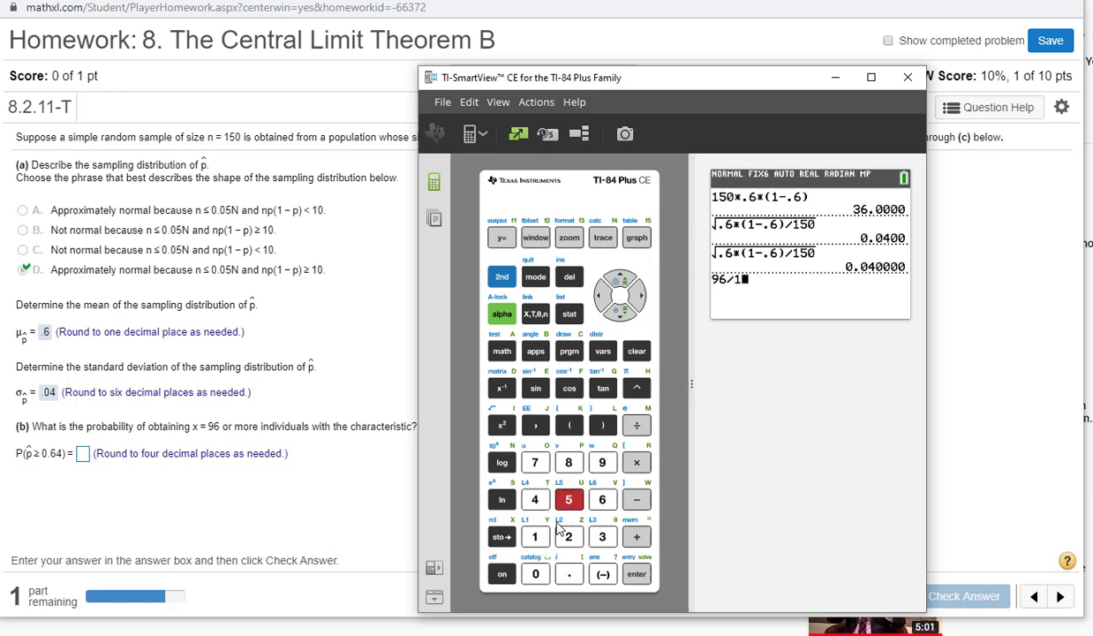
pyautogui.click(569, 500)
pyautogui.click(535, 574)
pyautogui.click(637, 574)
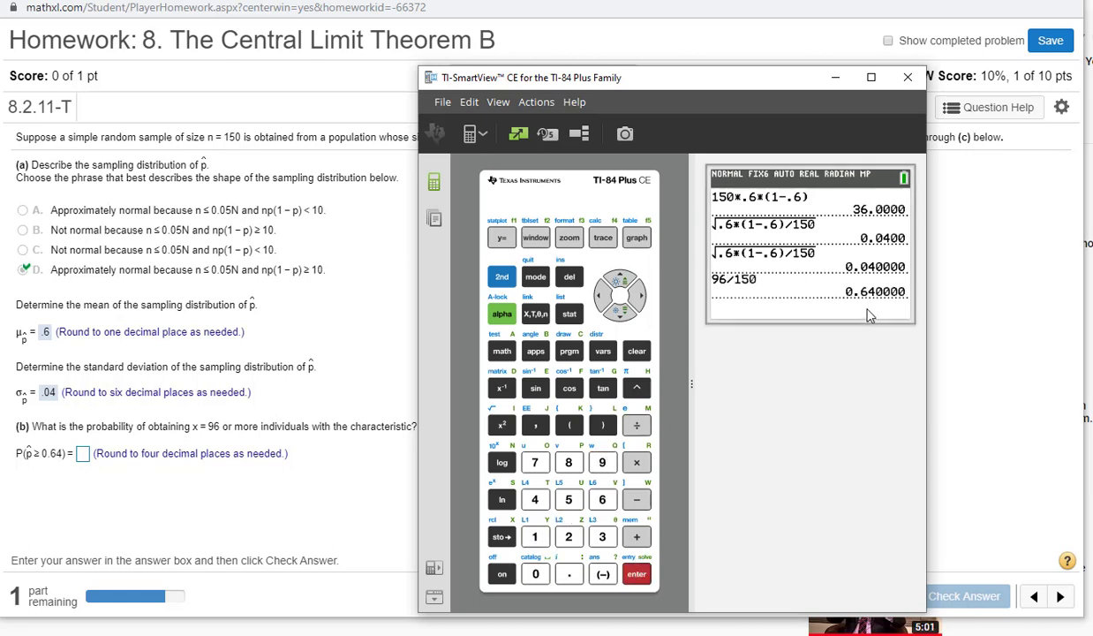
pyautogui.moveTo(614, 78); pyautogui.dragTo(811, 63)
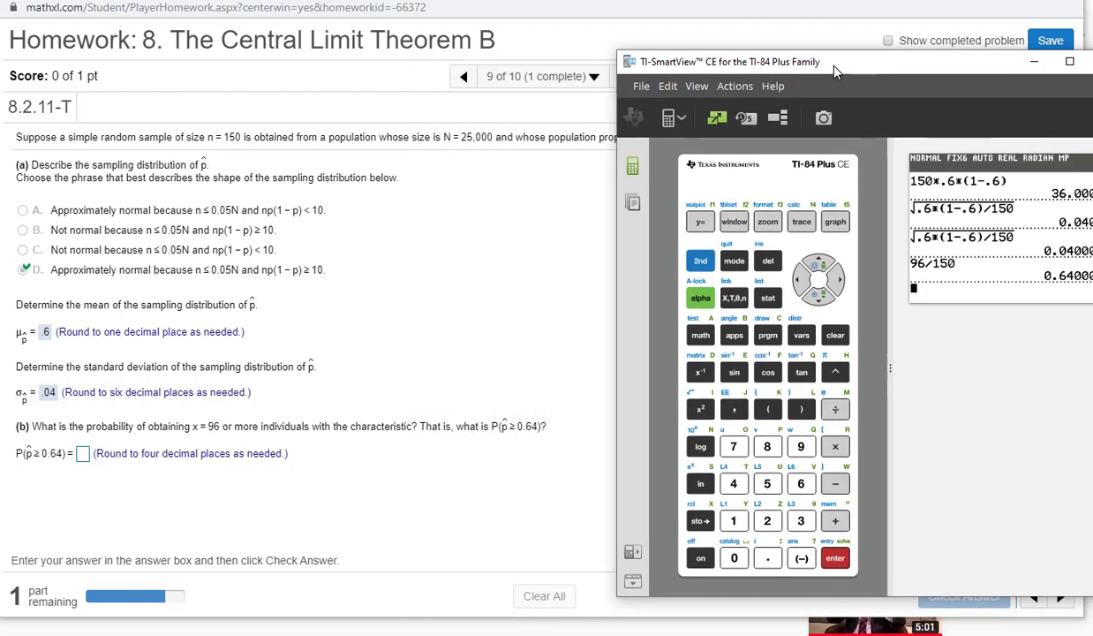
pyautogui.click(560, 465)
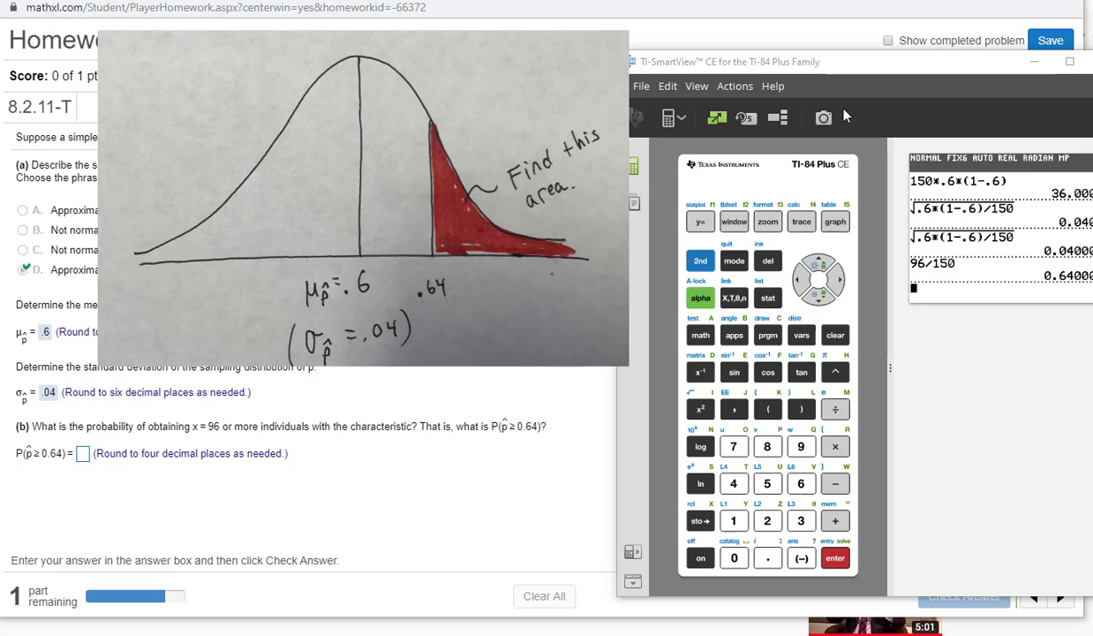
# Clear the calculator and start normalcdf with a lower bound of .64.
pyautogui.moveTo(834, 64); pyautogui.dragTo(711, 39)
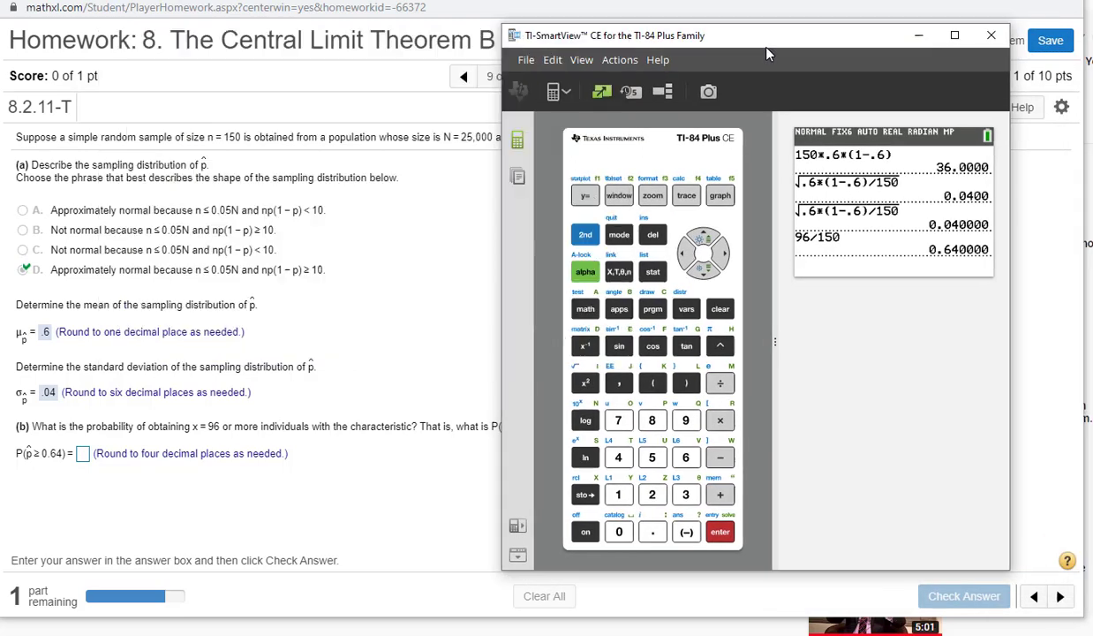
pyautogui.click(723, 314)
pyautogui.click(583, 234)
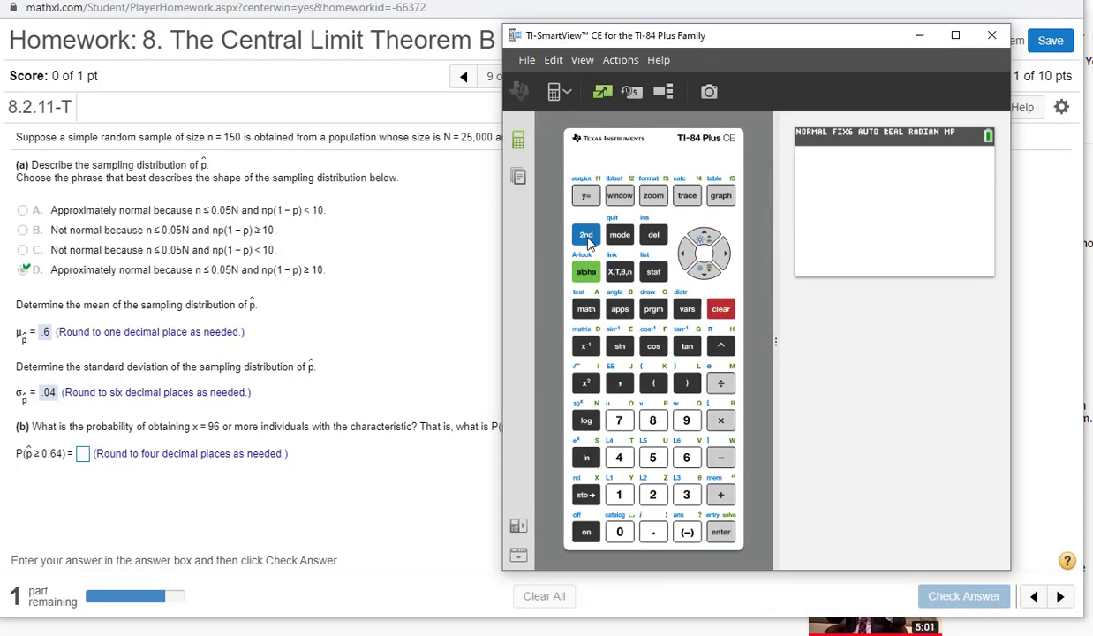
pyautogui.click(681, 310)
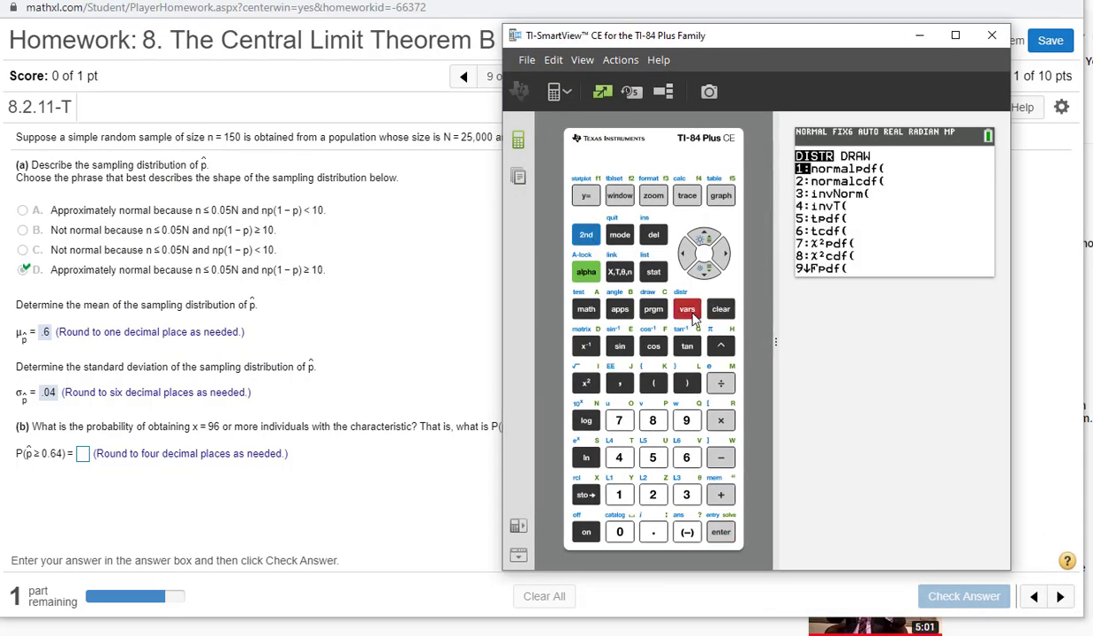
pyautogui.click(653, 495)
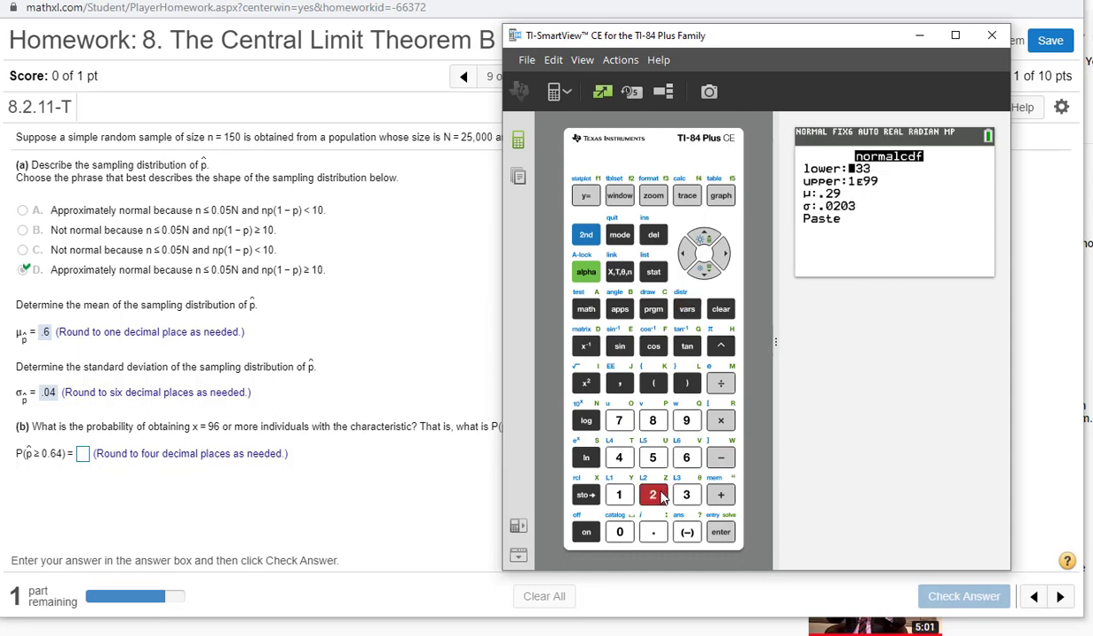
pyautogui.click(655, 531)
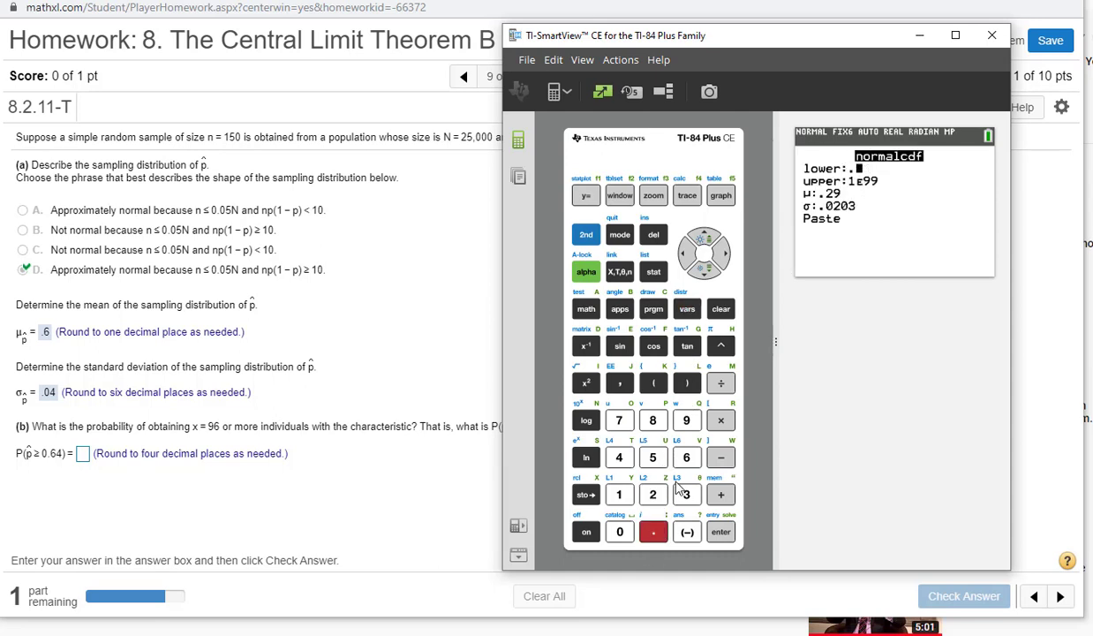
pyautogui.click(686, 458)
pyautogui.click(620, 457)
pyautogui.click(721, 532)
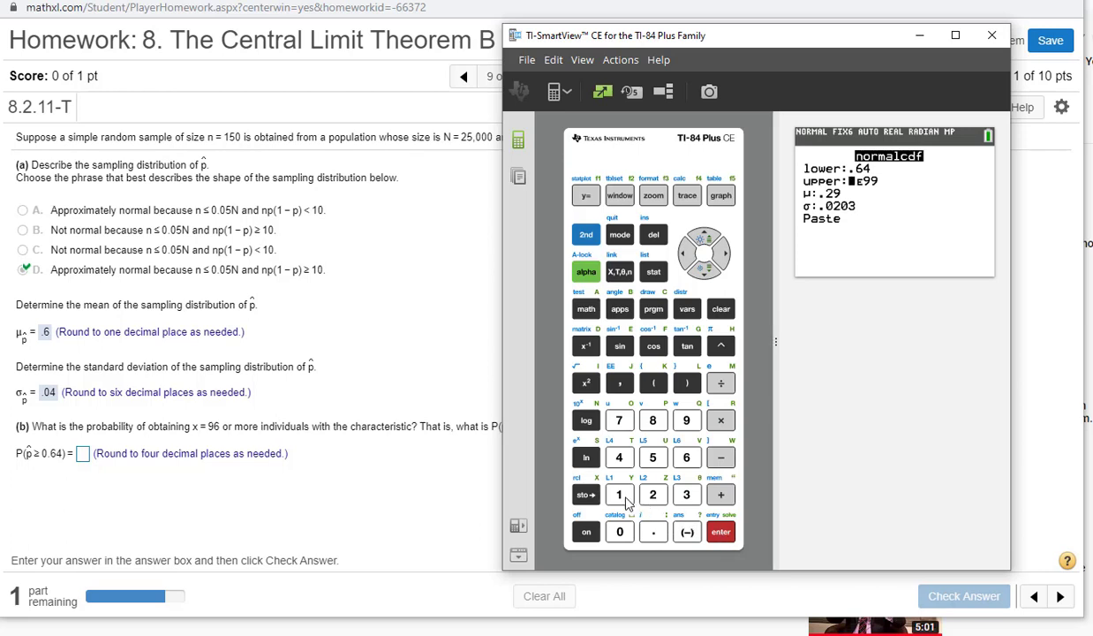
# Set μ=.6 and σ=.04, paste and evaluate normalcdf, giving 0.158655.
pyautogui.click(705, 269)
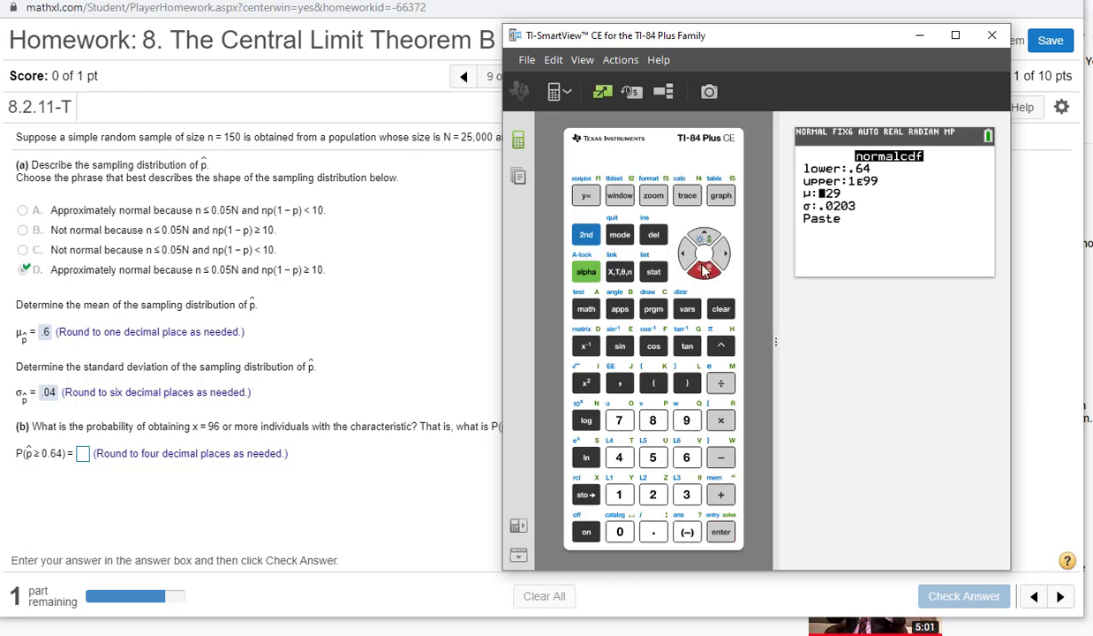
pyautogui.click(653, 532)
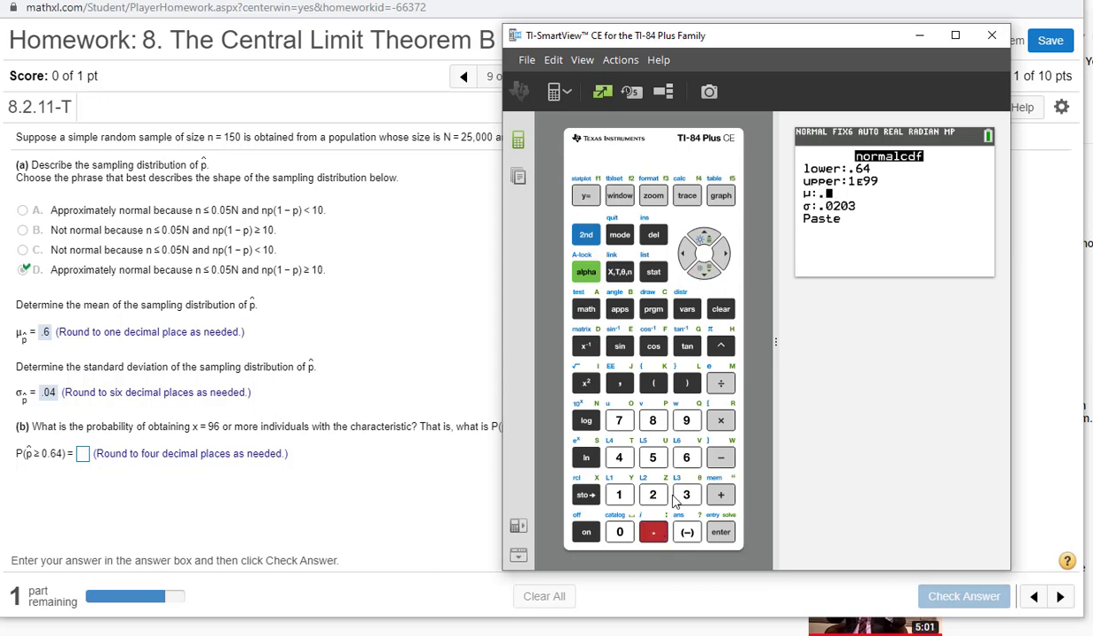
pyautogui.click(686, 457)
pyautogui.click(722, 533)
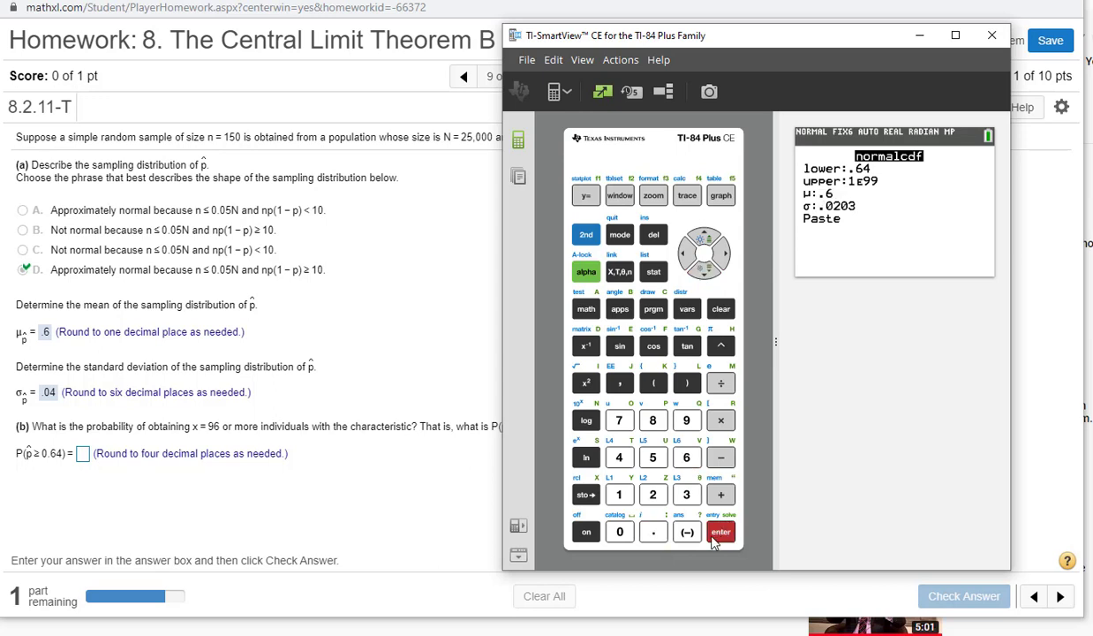
pyautogui.click(653, 531)
pyautogui.click(619, 531)
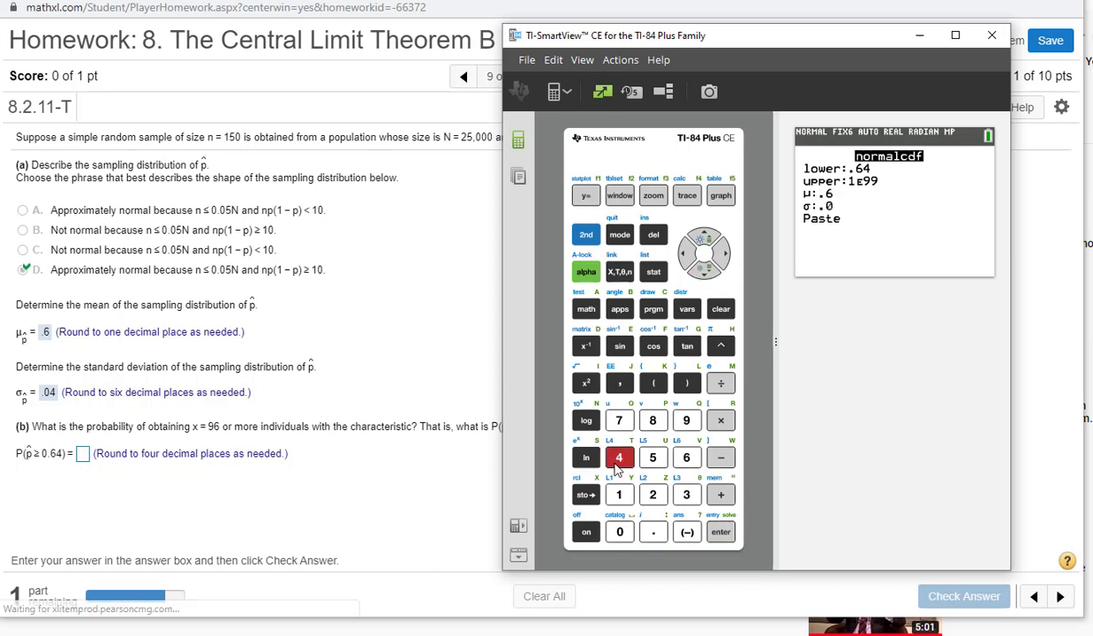
pyautogui.click(619, 456)
pyautogui.click(721, 531)
pyautogui.click(722, 532)
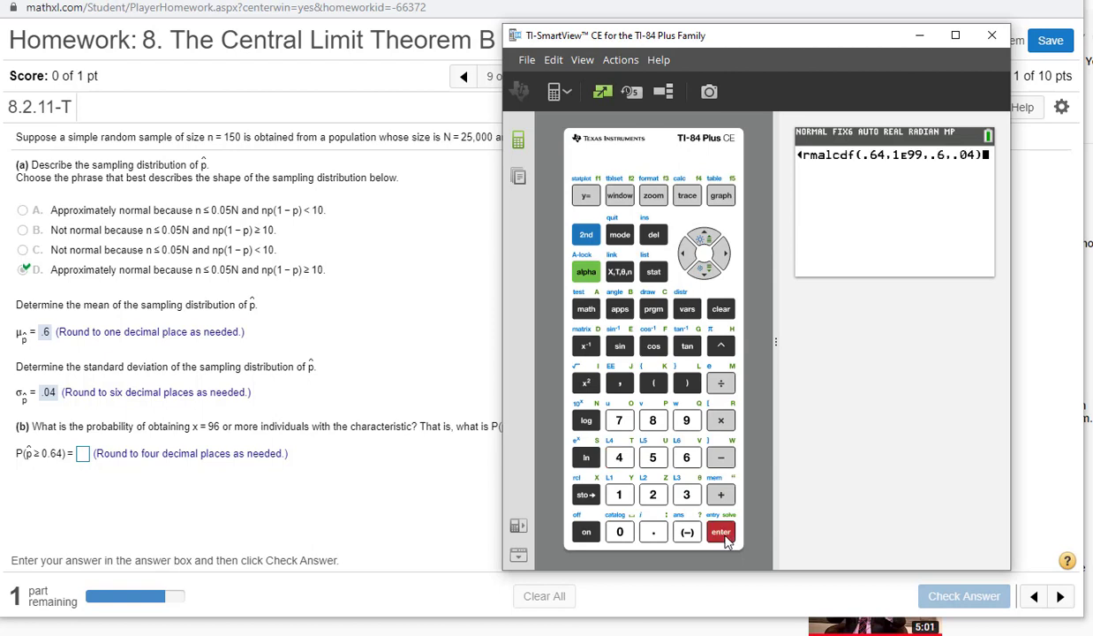
pyautogui.click(722, 530)
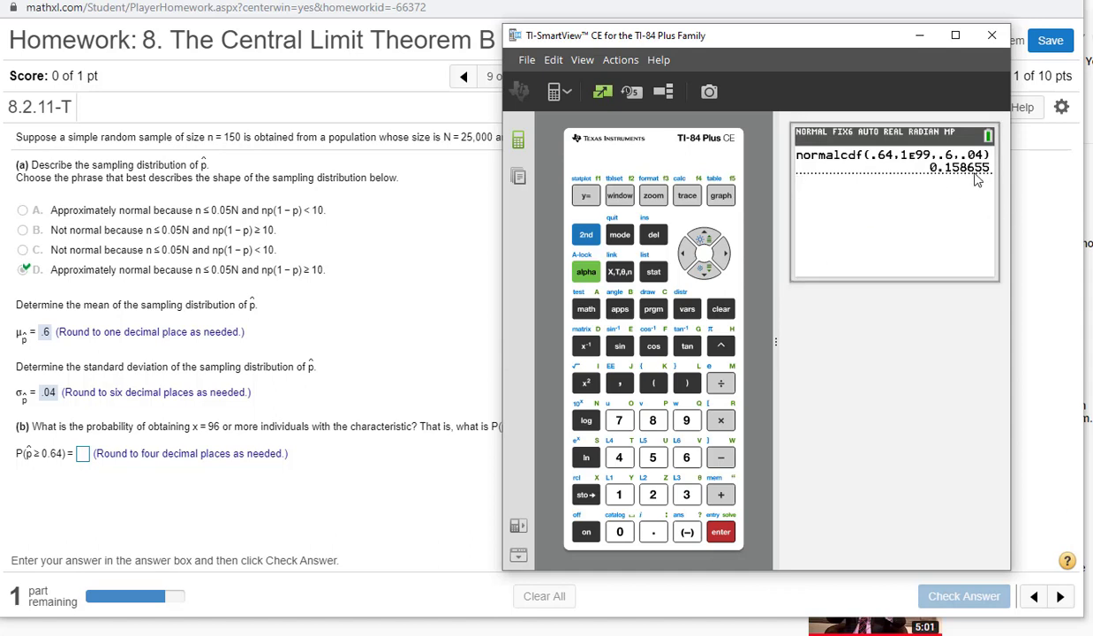
# Enter .1587 as P(p̂ ≥ 0.64) in the homework.
pyautogui.click(82, 453)
pyautogui.write('.1587')
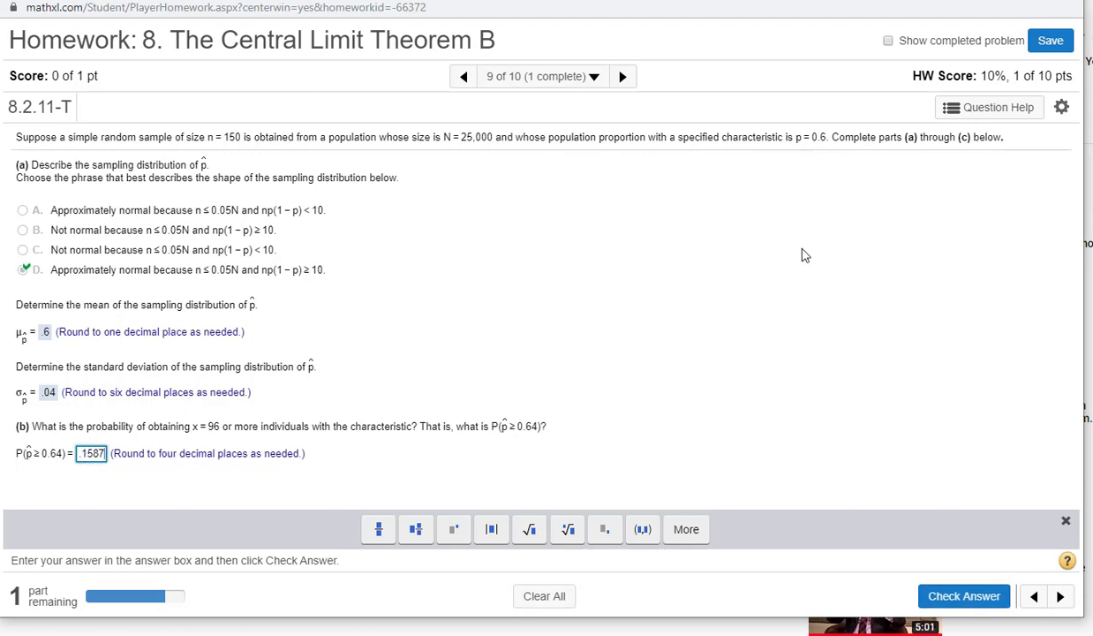
pyautogui.click(996, 110)
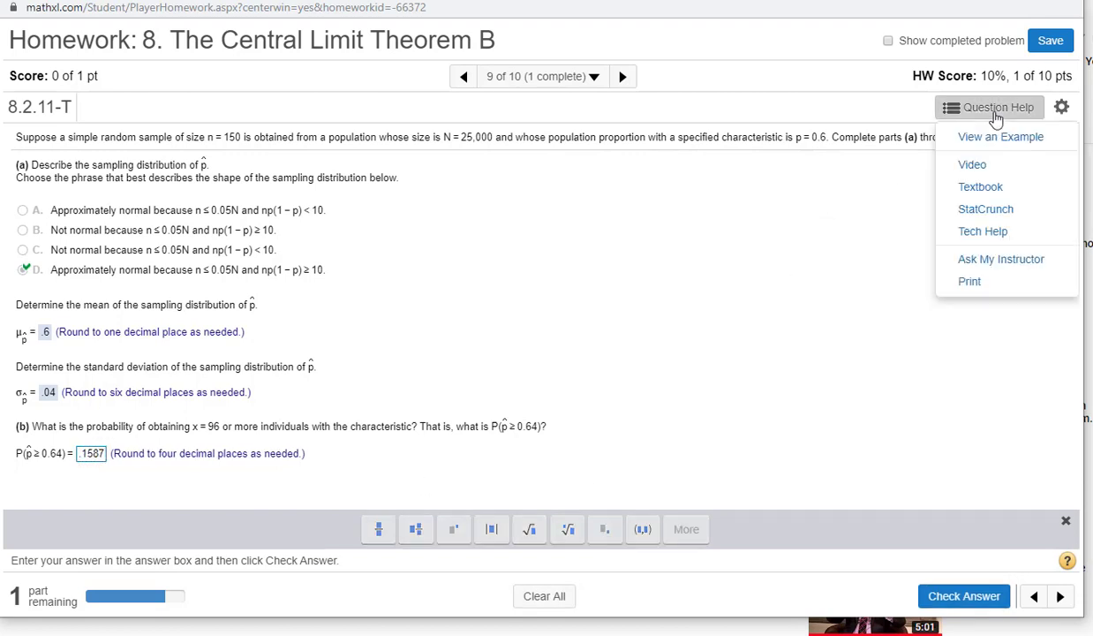
# Launch StatCrunch from Question Help and open the Normal Calculator.
pyautogui.click(986, 209)
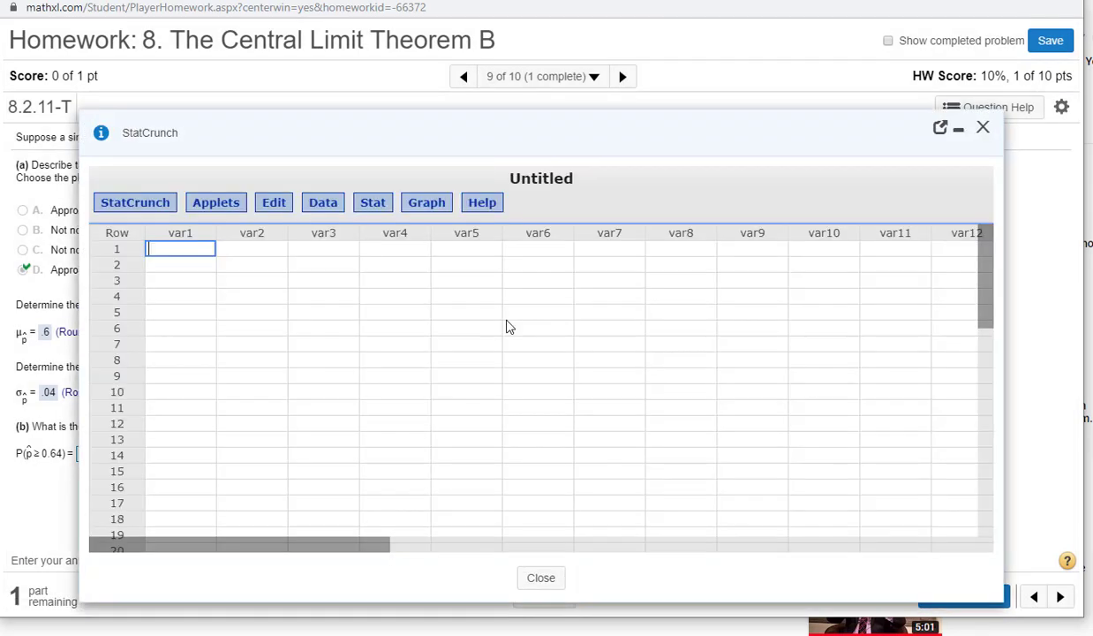
pyautogui.click(371, 205)
pyautogui.moveTo(380, 232)
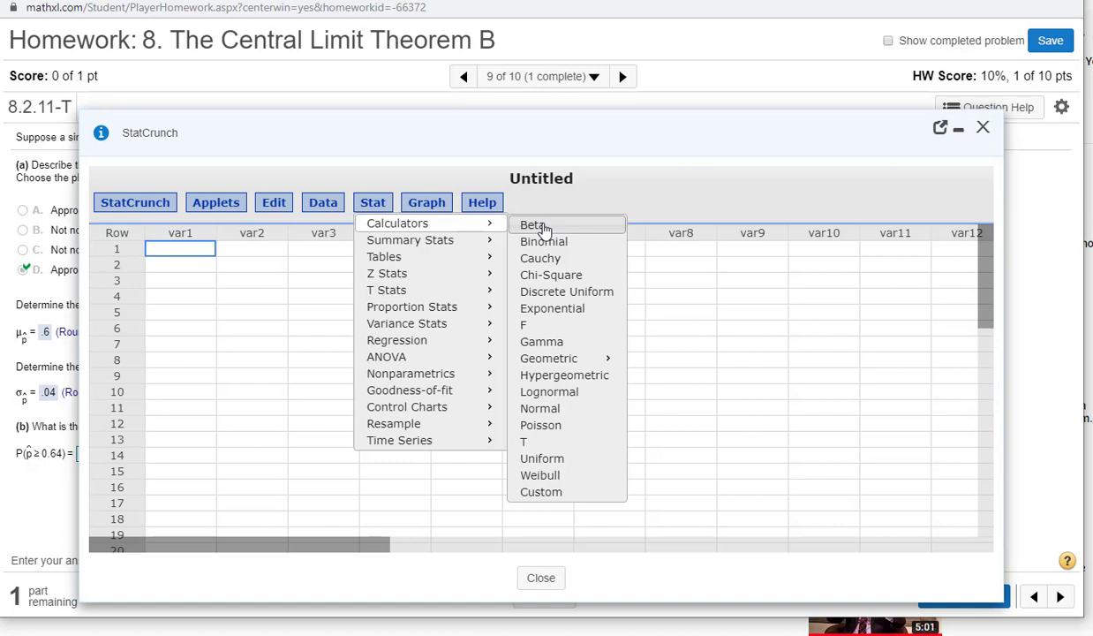
pyautogui.click(541, 409)
pyautogui.moveTo(732, 228); pyautogui.dragTo(627, 219)
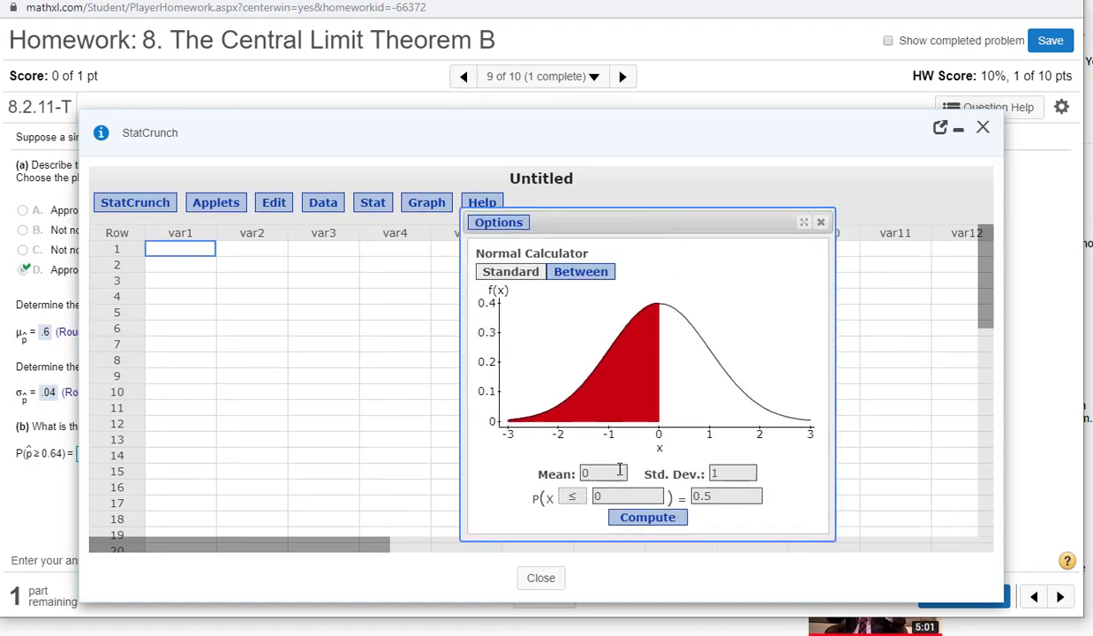
# Compute P(X ≥ .64) for mean .6, SD .04, getting 0.15865525.
pyautogui.click(616, 474)
pyautogui.write('.6')
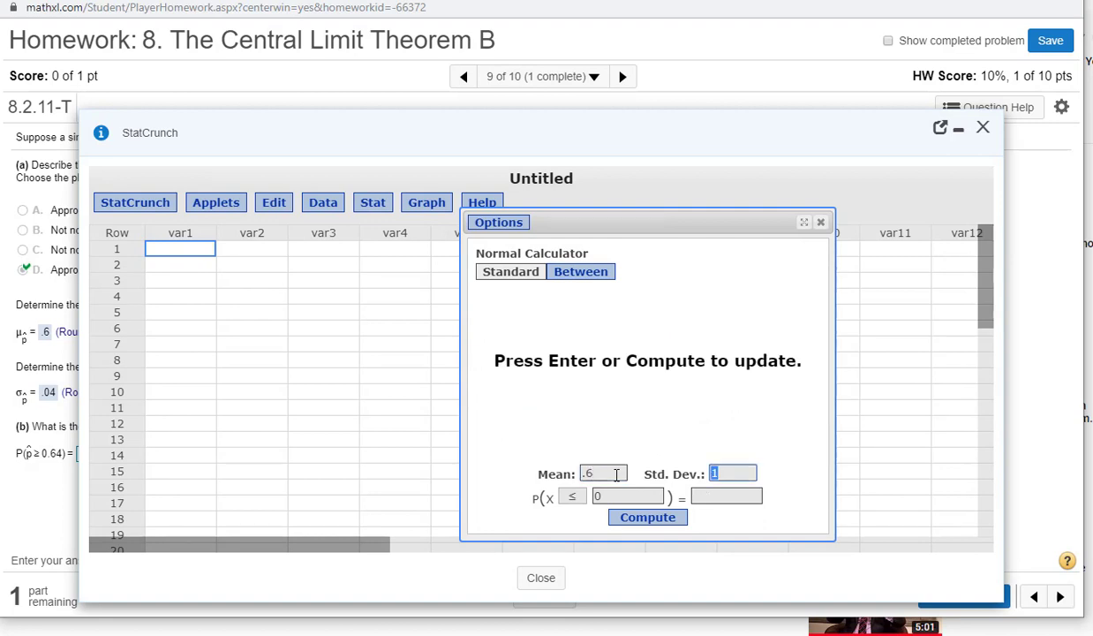
pyautogui.press('Tab')
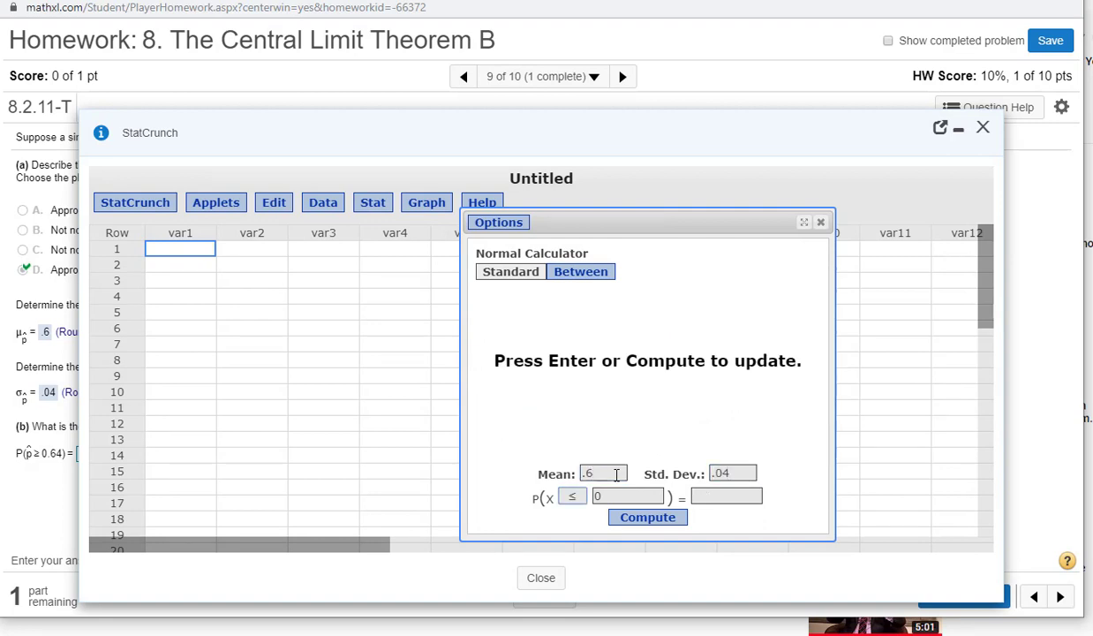
pyautogui.click(573, 498)
pyautogui.click(560, 509)
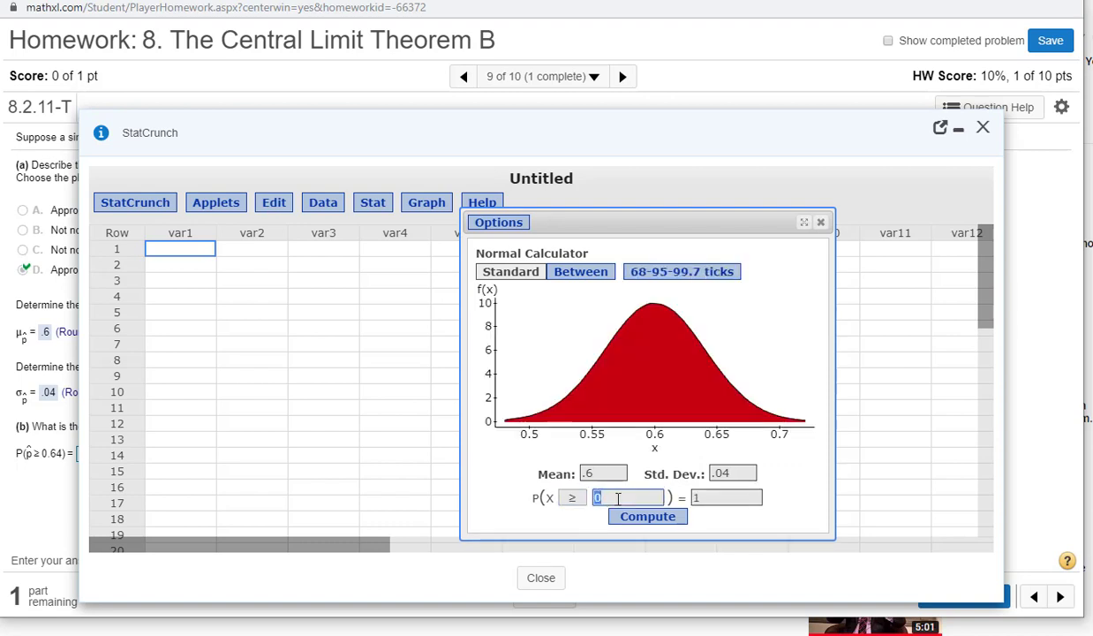
pyautogui.write('.64')
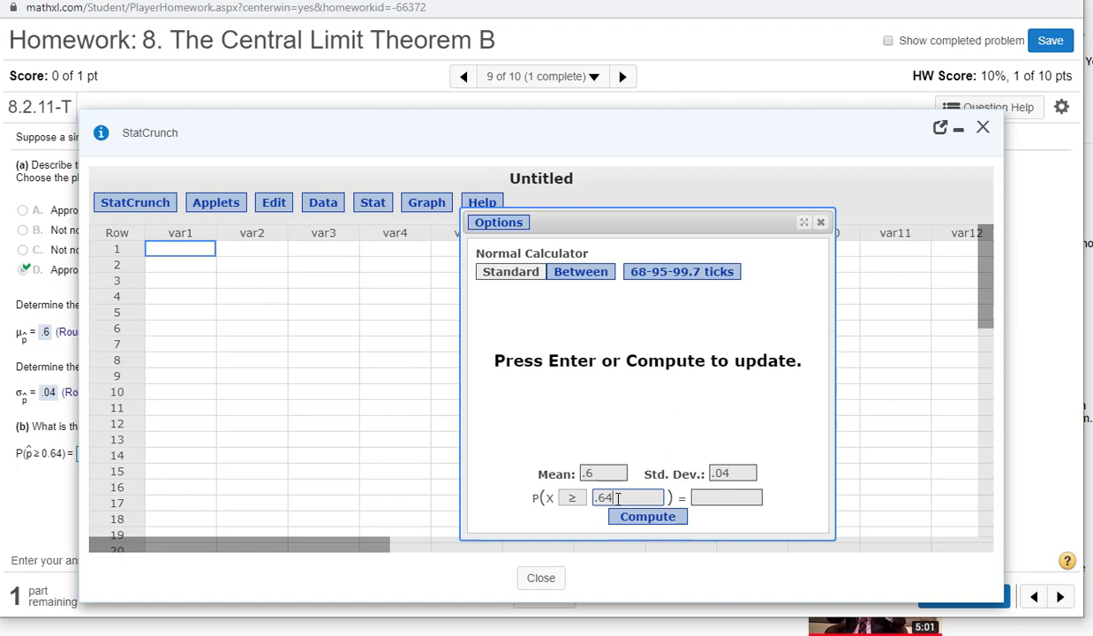
pyautogui.press('Return')
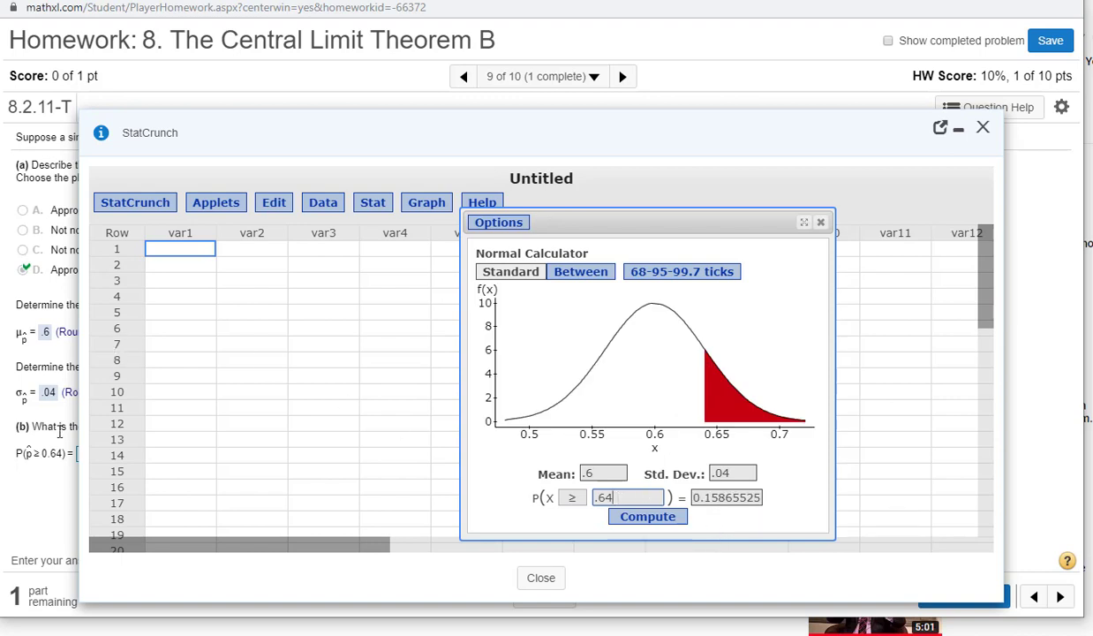
# Submit .1587 for part (b), get it marked correct, and continue to part (c).
pyautogui.click(959, 129)
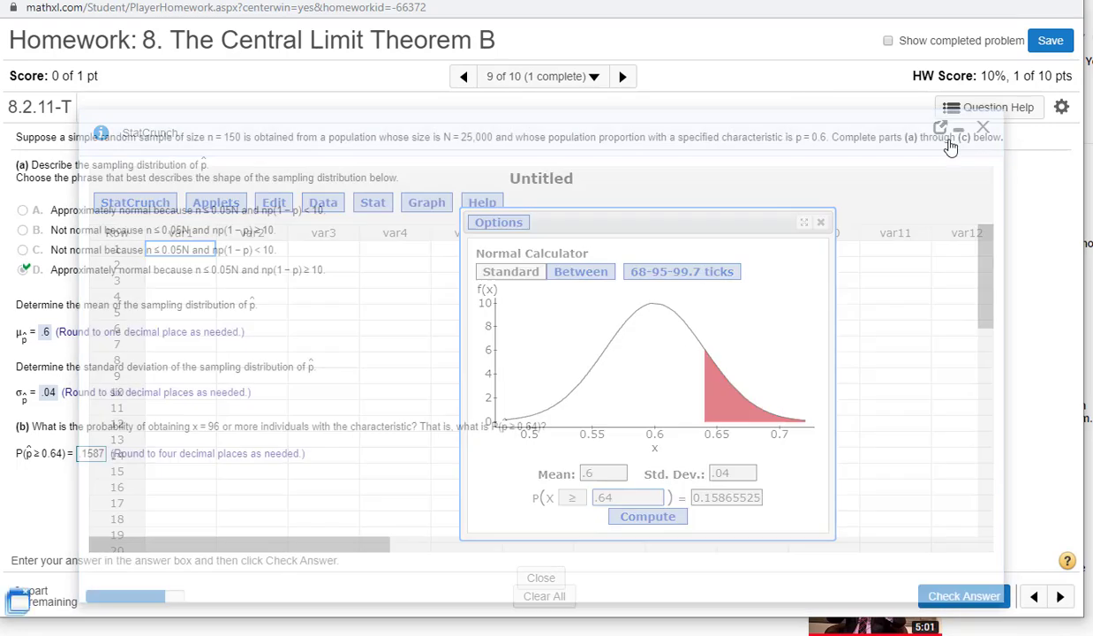
pyautogui.click(944, 596)
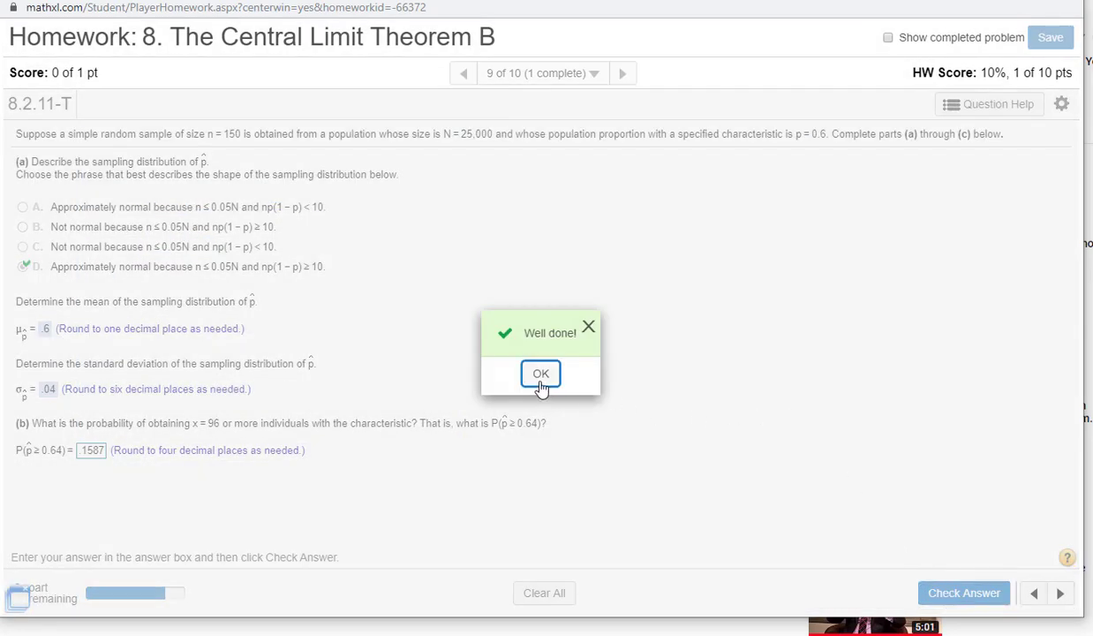
pyautogui.click(540, 374)
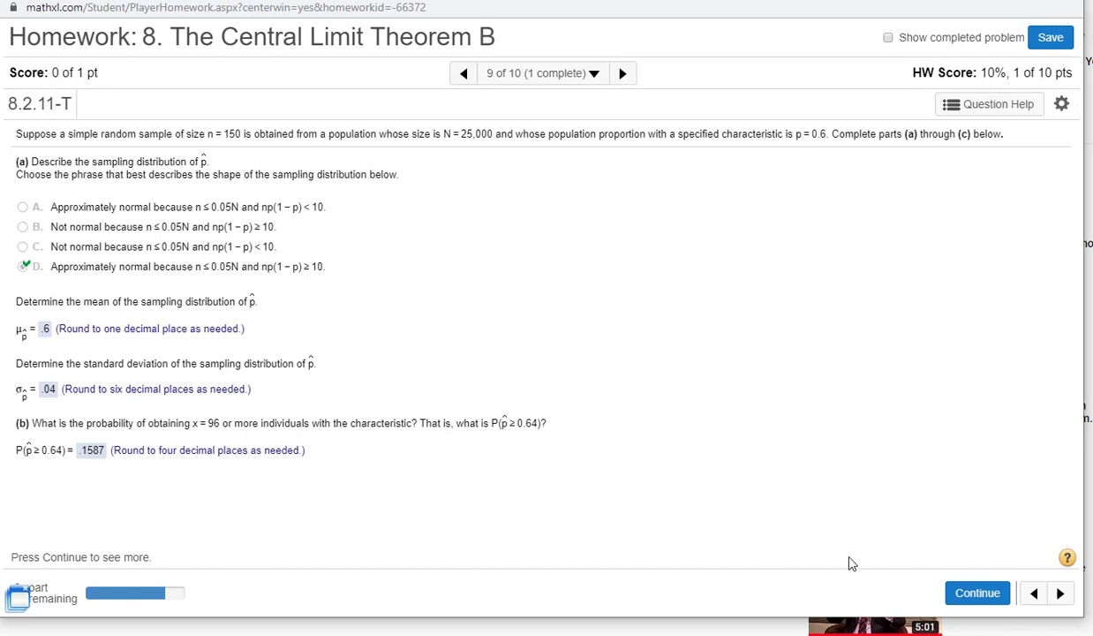
pyautogui.click(963, 593)
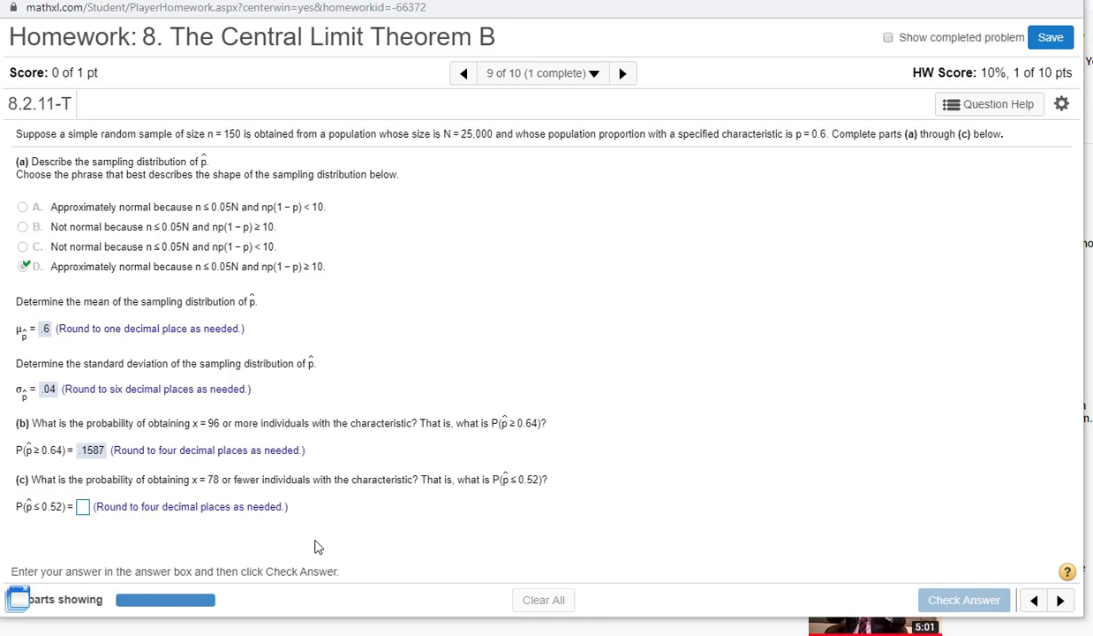
# Reopen normalcdf on the calculator and set the lower bound to -1E99.
pyautogui.hotkey('alt', 'Tab')
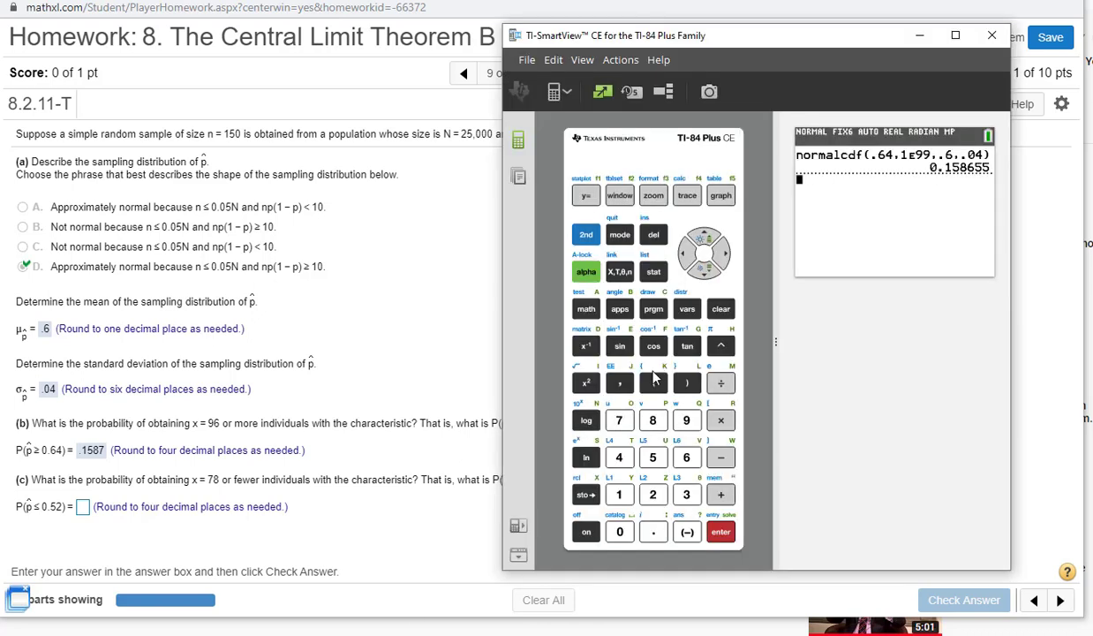
pyautogui.click(687, 309)
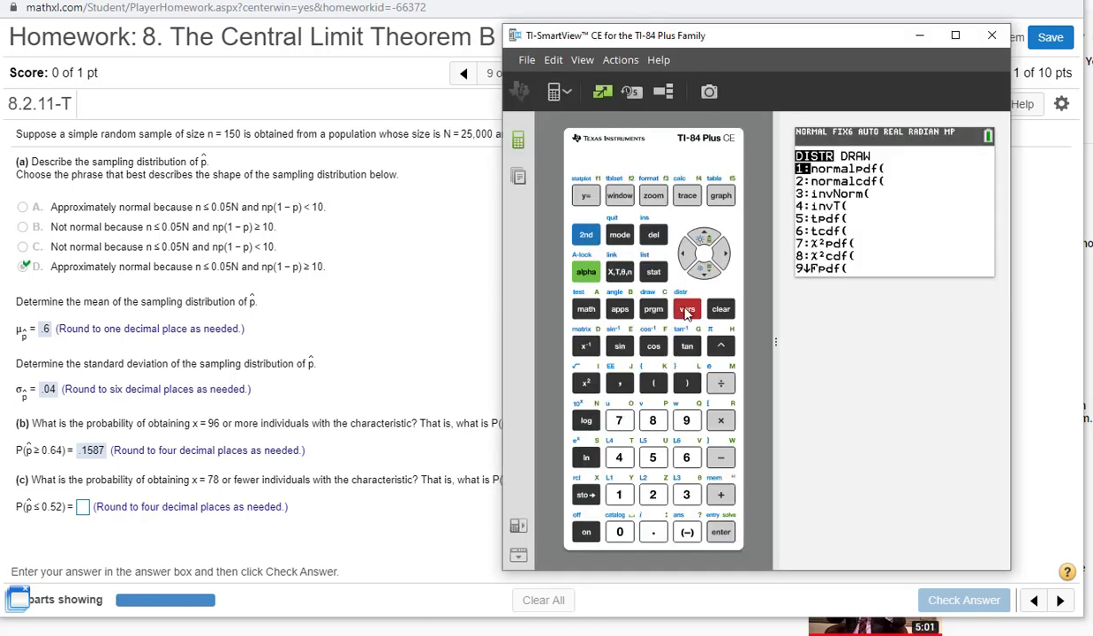
pyautogui.click(653, 496)
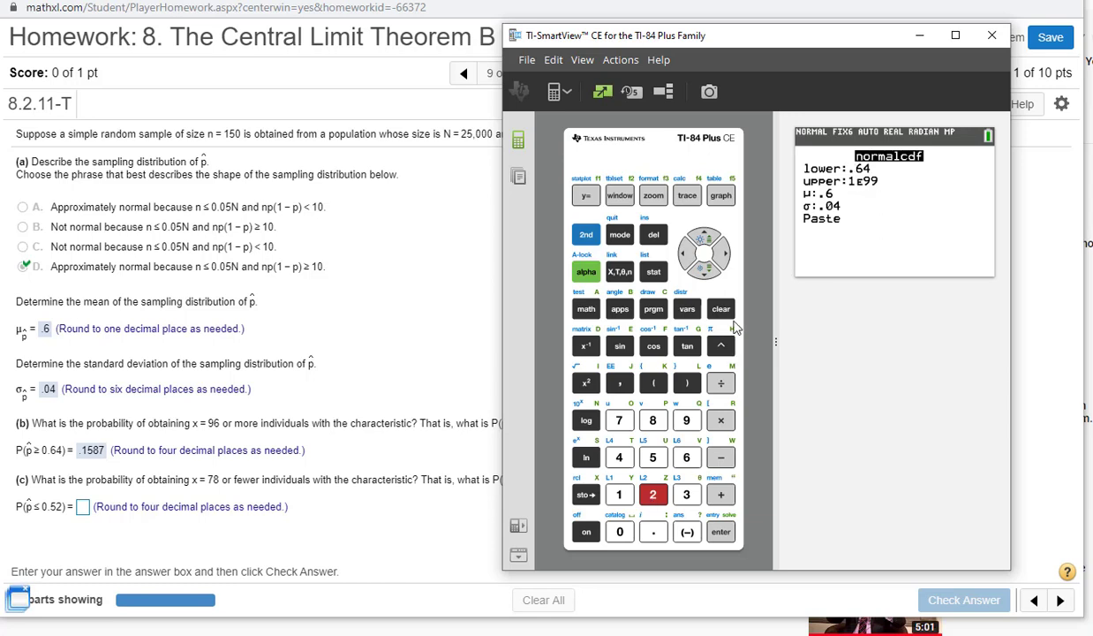
pyautogui.click(688, 536)
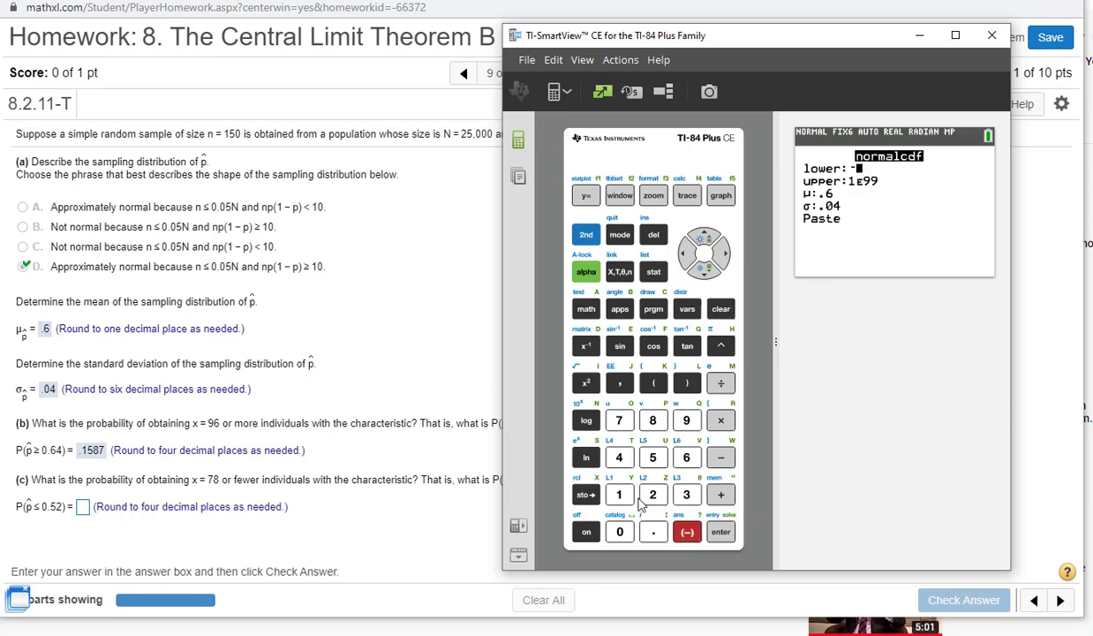
pyautogui.click(619, 495)
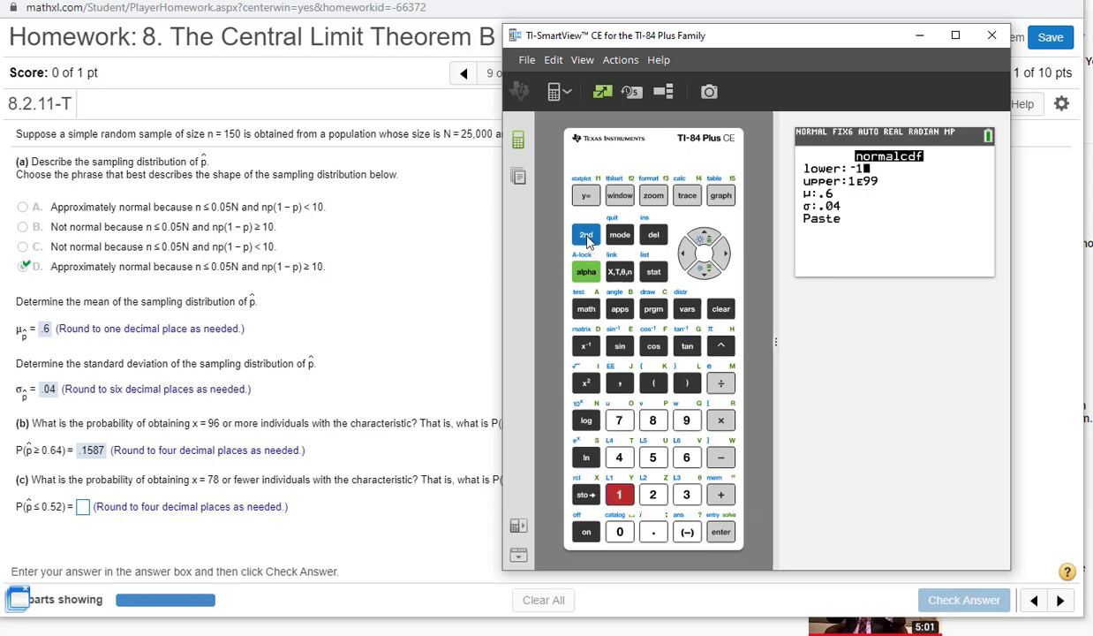
pyautogui.press('shift')
pyautogui.click(619, 380)
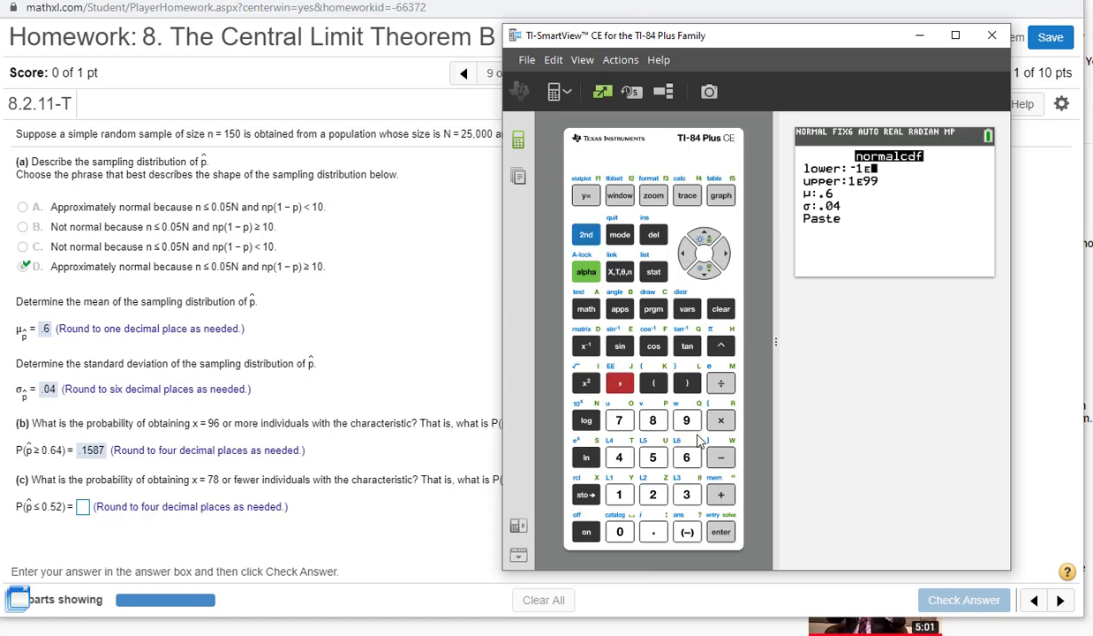
pyautogui.click(687, 421)
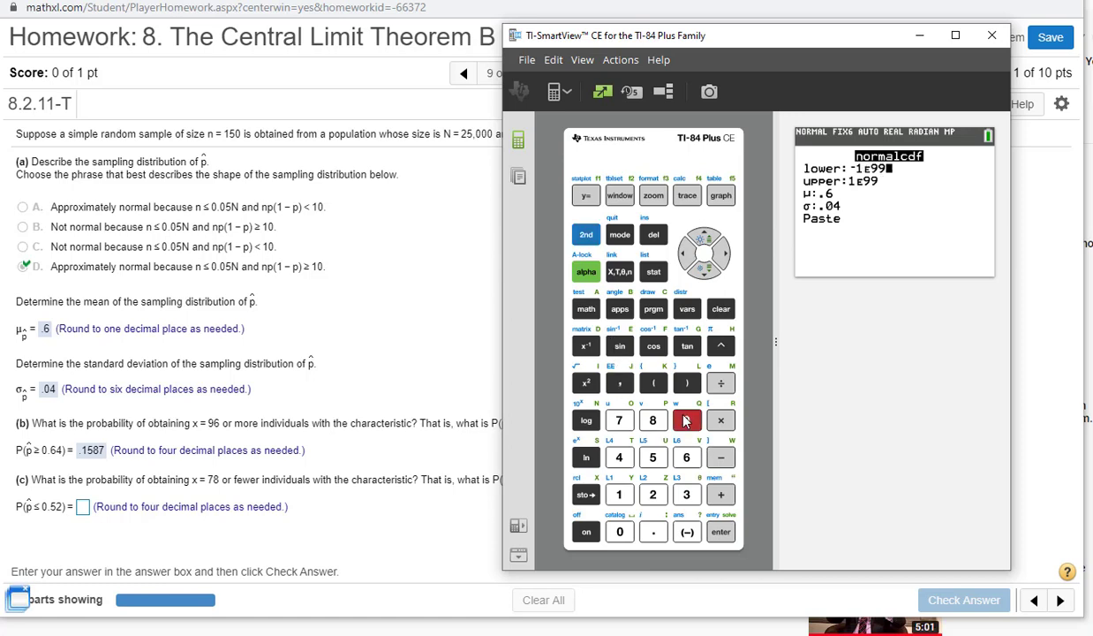
pyautogui.click(706, 272)
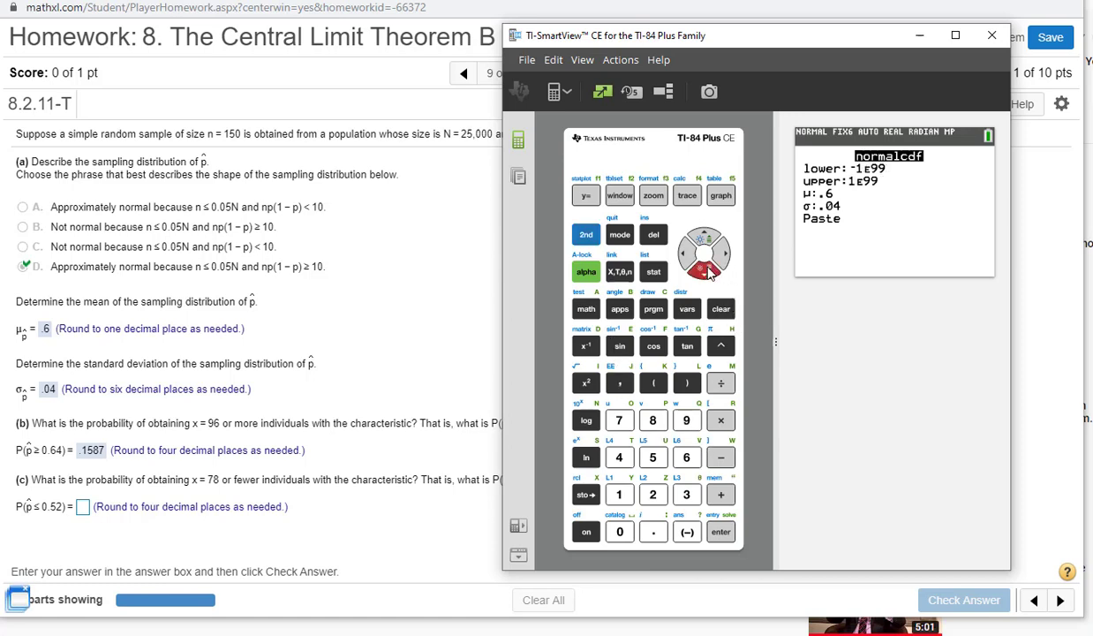
# Set the upper bound to .52, then paste and evaluate, giving 0.022750.
pyautogui.click(652, 531)
pyautogui.click(653, 457)
pyautogui.click(652, 494)
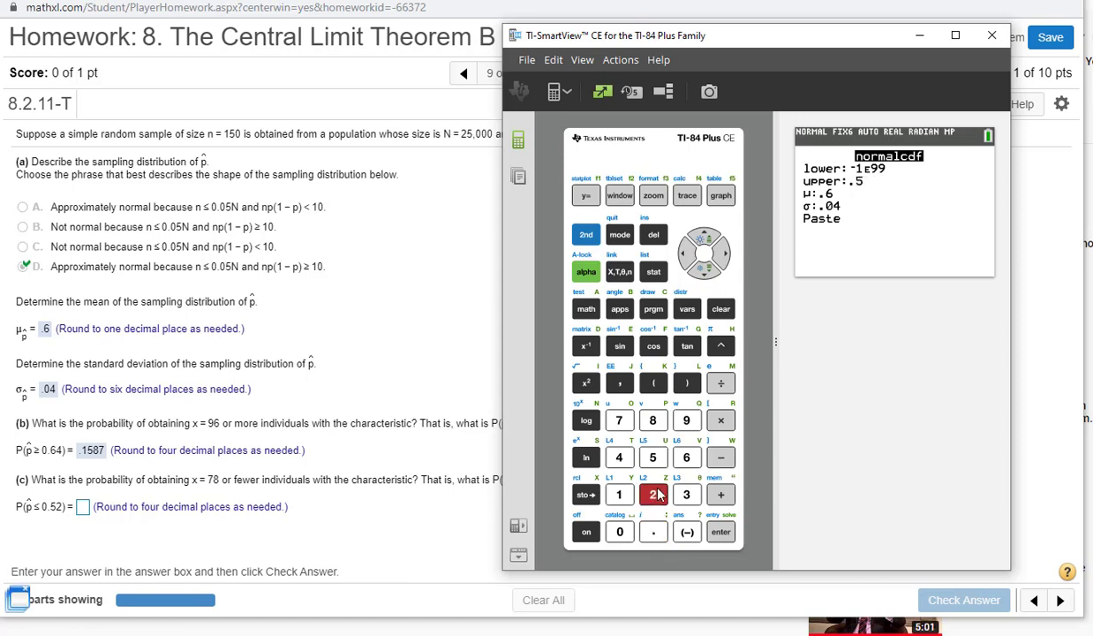
pyautogui.click(721, 532)
pyautogui.click(720, 531)
pyautogui.click(721, 532)
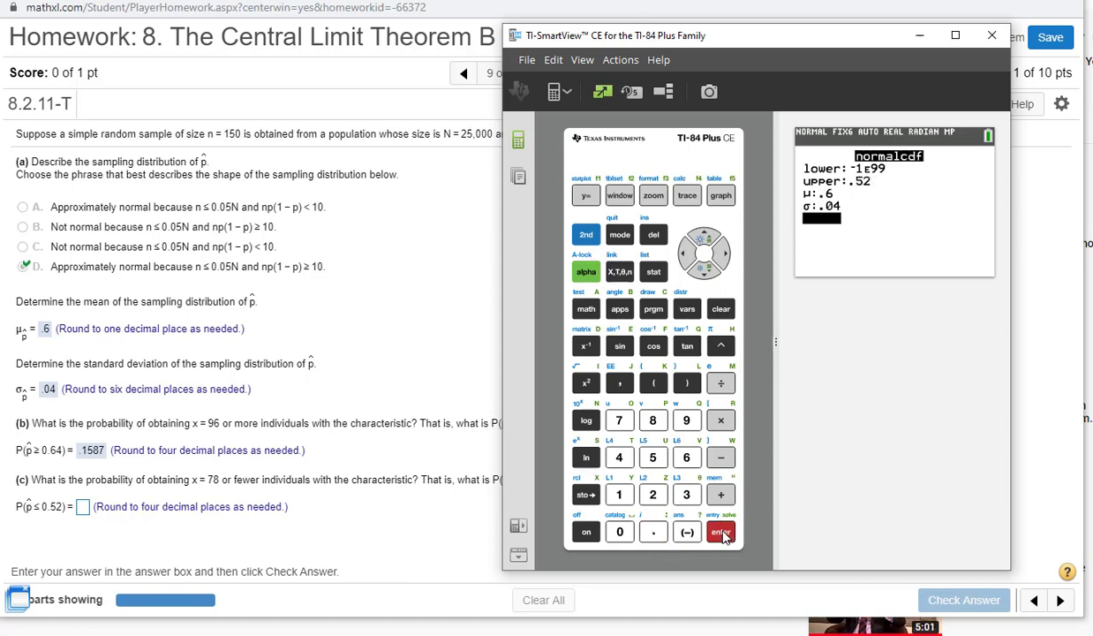
pyautogui.click(721, 532)
pyautogui.click(721, 531)
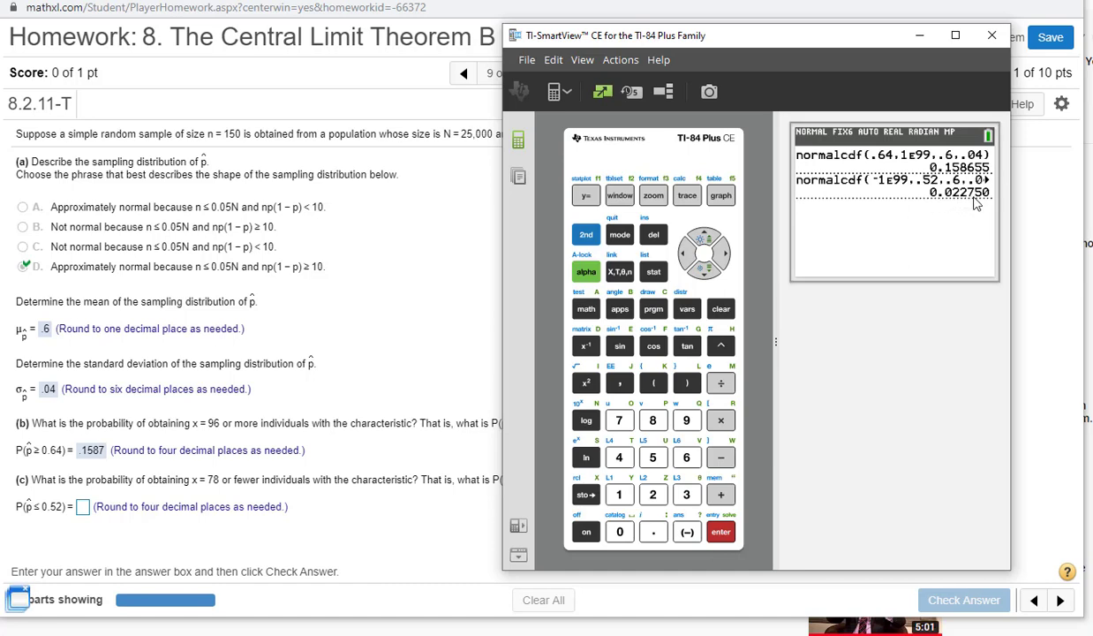
# Enter .0228 as P(p̂ ≤ 0.52) and submit it for checking.
pyautogui.click(85, 503)
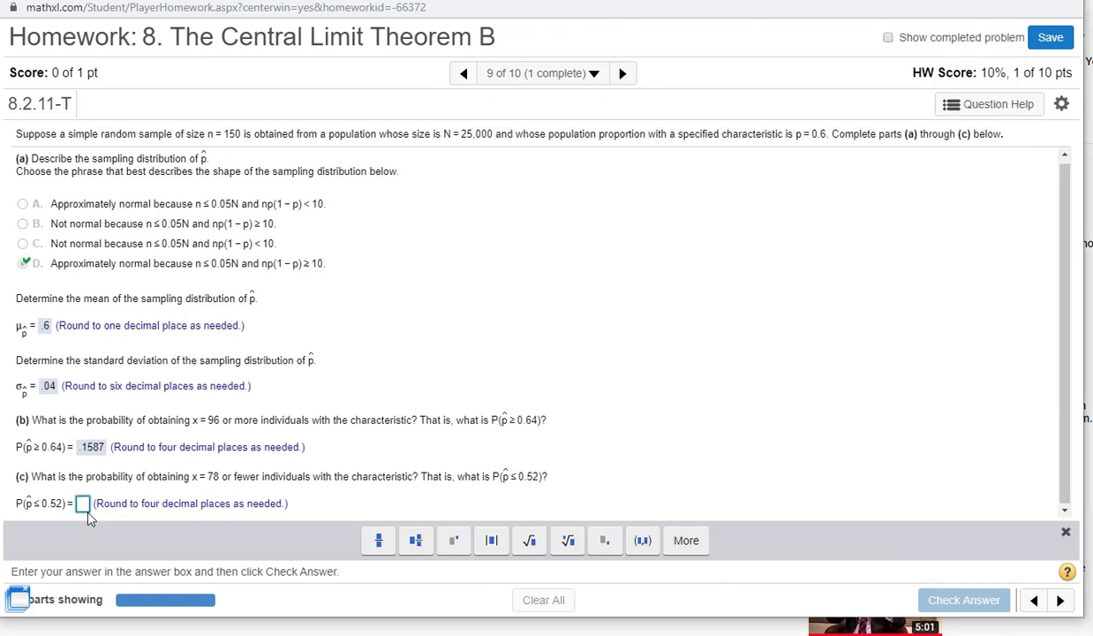
pyautogui.write('.0228')
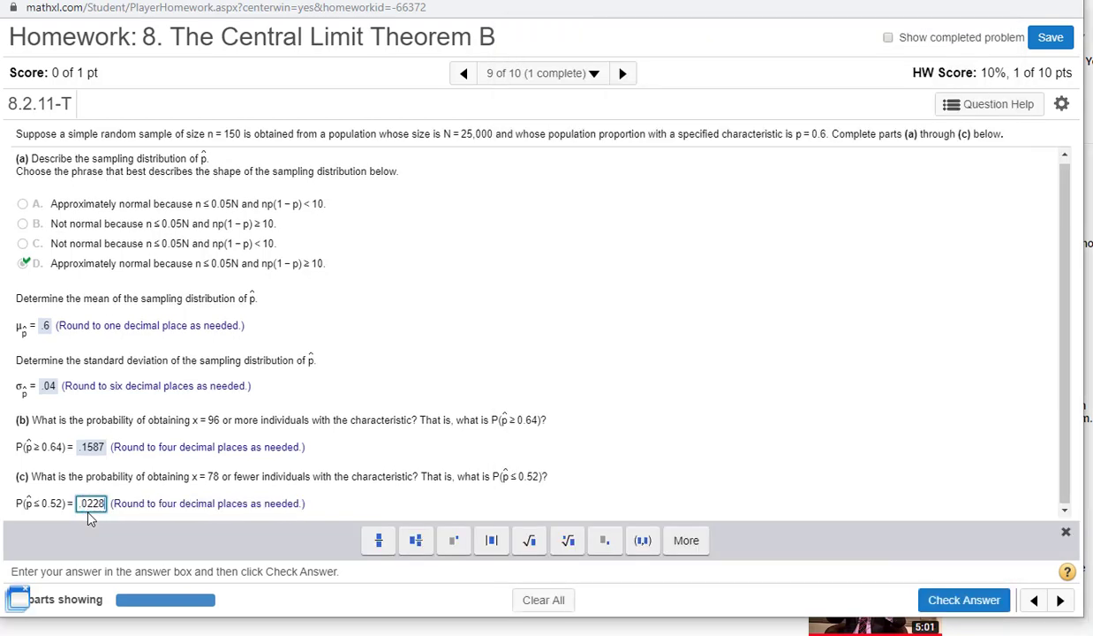
pyautogui.press('Return')
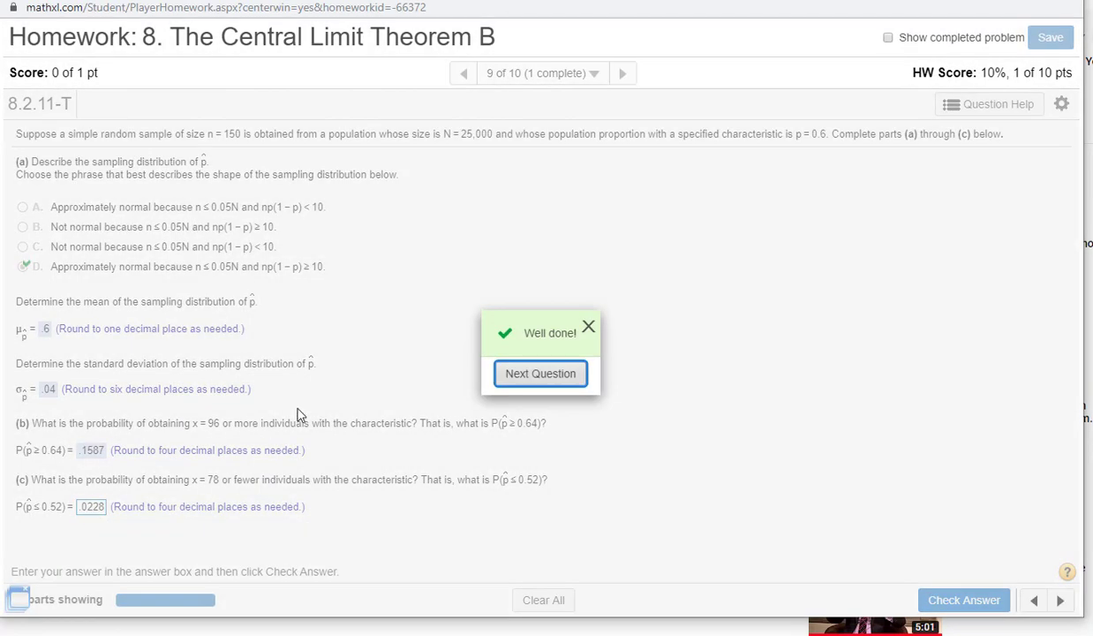